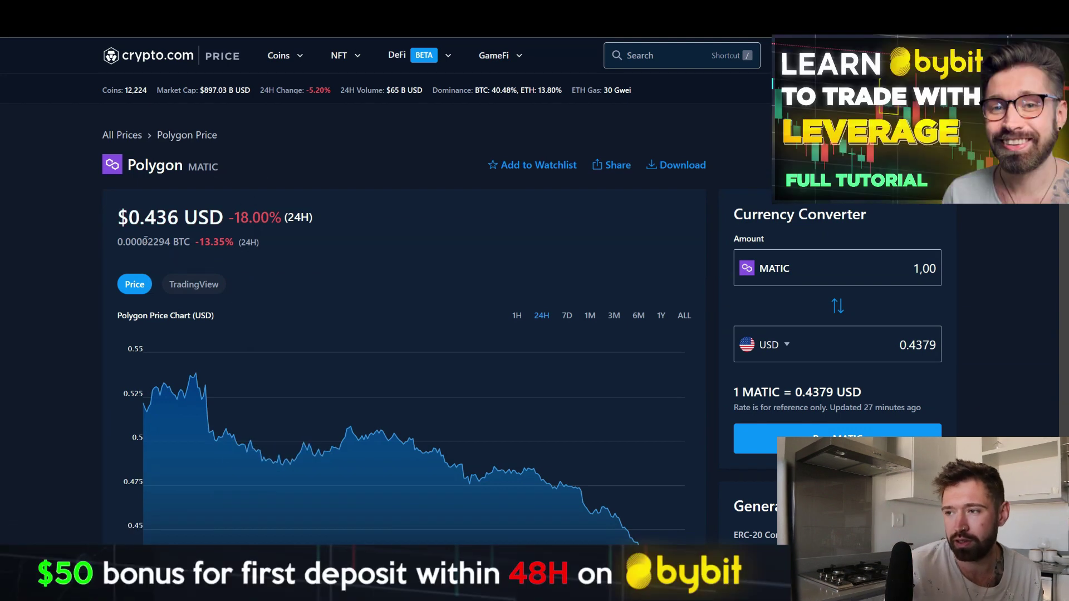
Scroll down the Crypto.com Polygon price page showing $0.436, down 18.00%.
scroll(332, 243, down, 1)
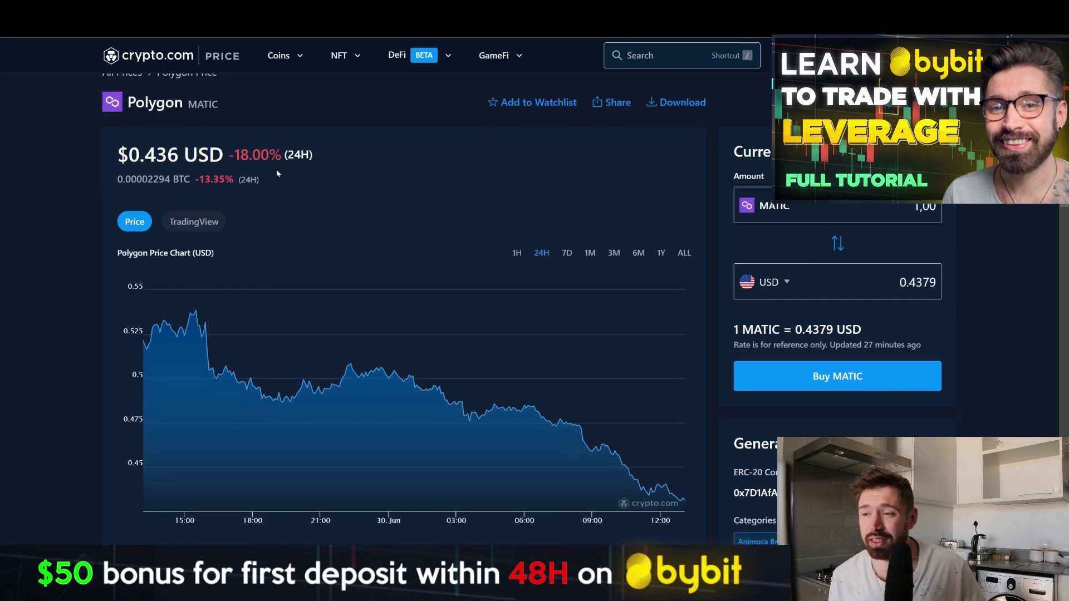
scroll(276, 169, down, 1)
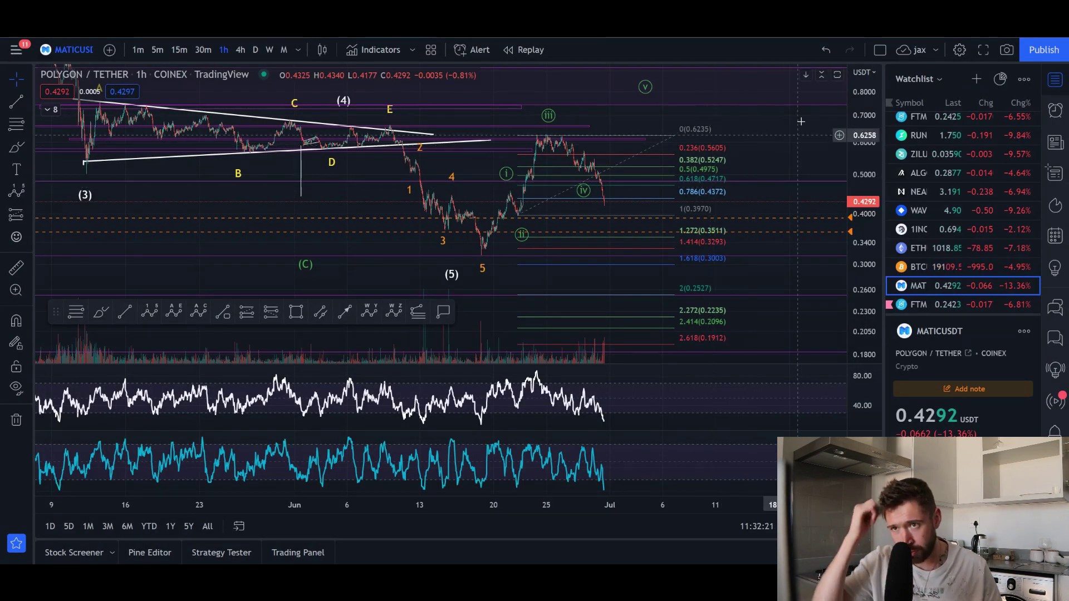
Delete the circled (i)–(v) sub-wave count, keeping the main 1–5 and A–E wave labels.
drag(796, 118, 800, 150)
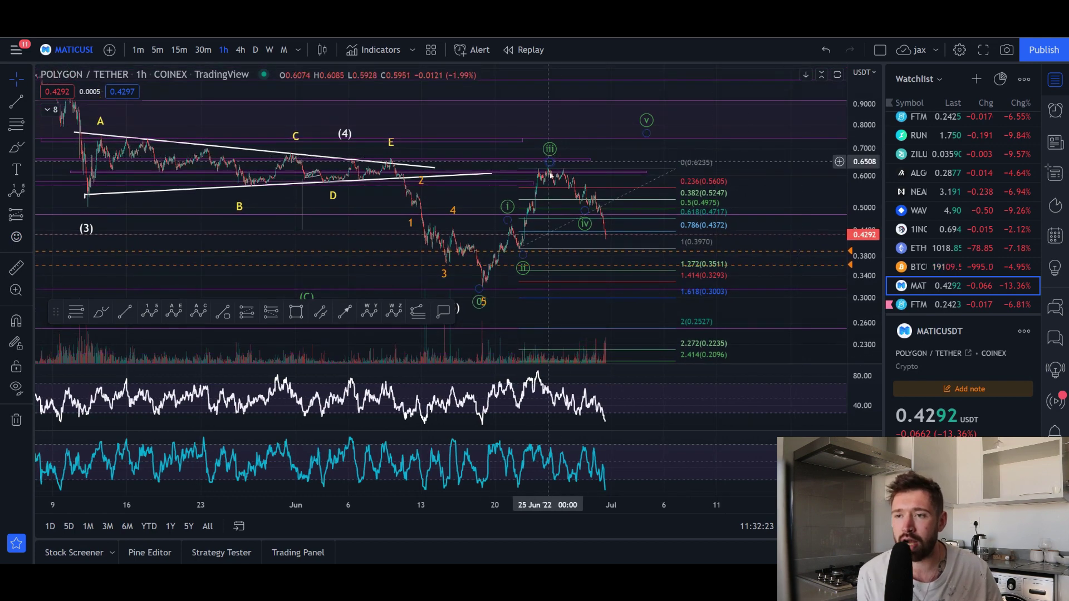
scroll(636, 162, up, 2)
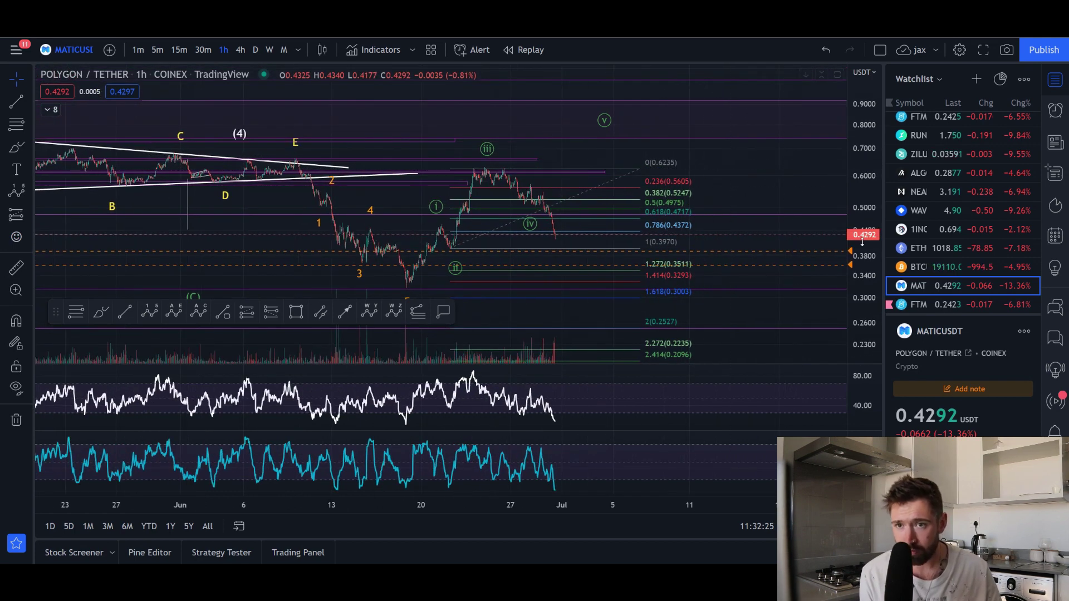
drag(862, 225, 860, 192)
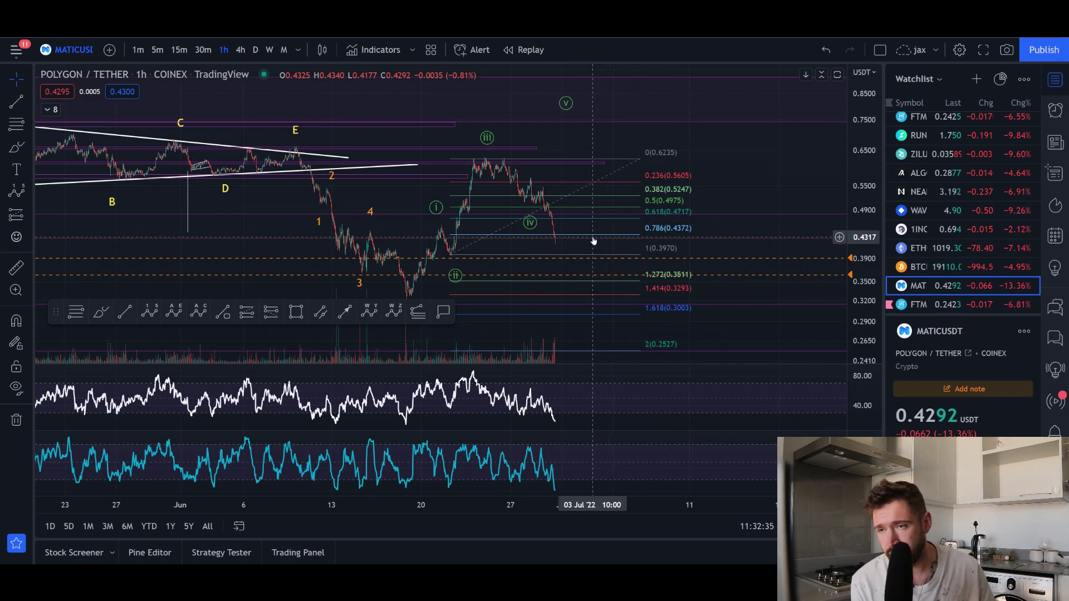
scroll(594, 240, down, 2)
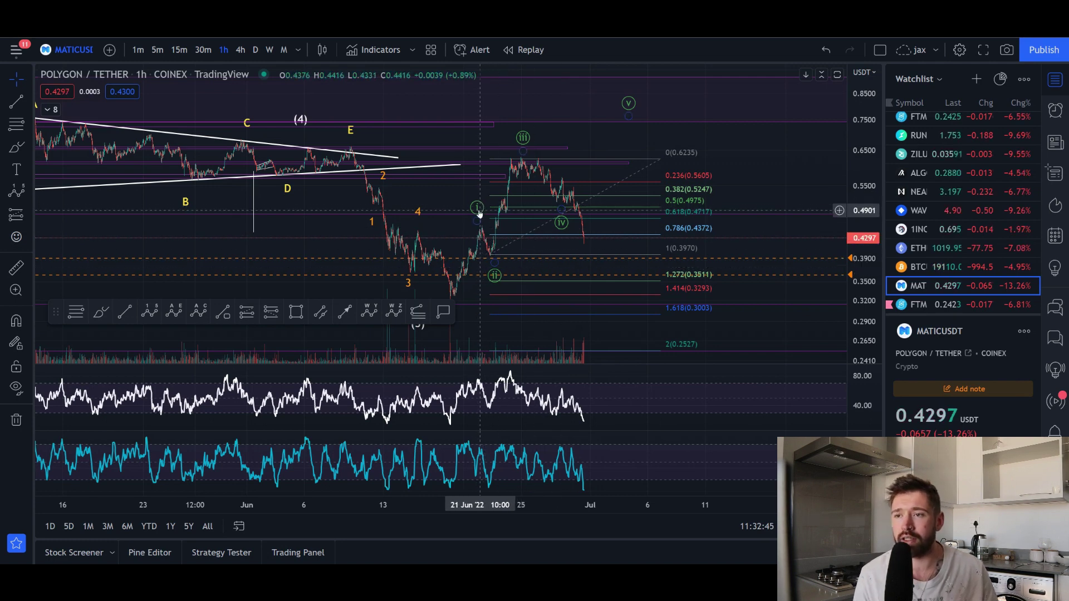
click(477, 211)
key(Escape)
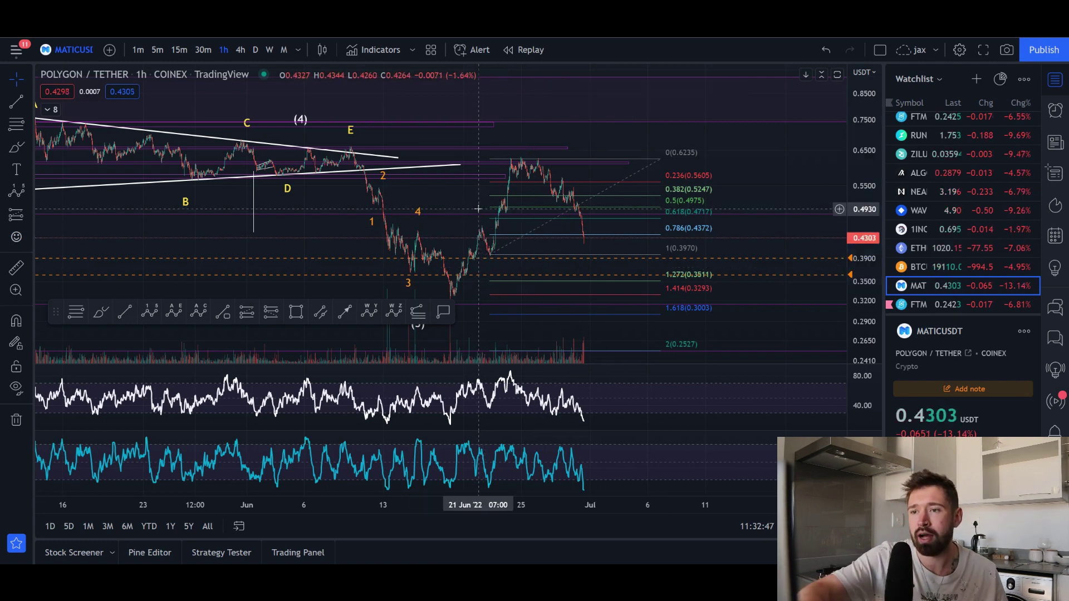
scroll(477, 209, down, 5)
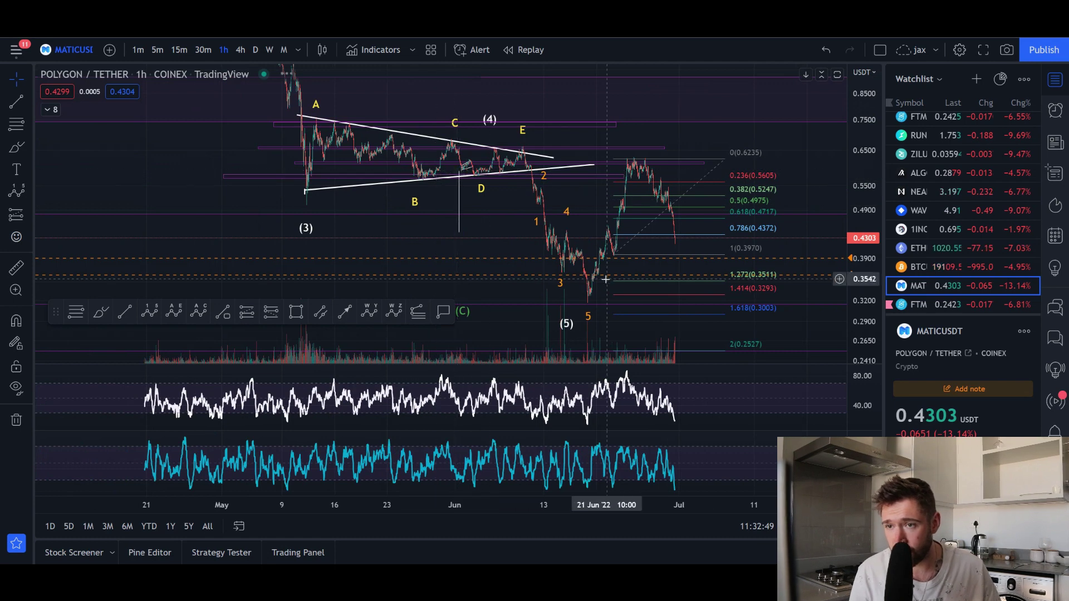
Switch MATIC/USDT to the 4h interval and close the Watchlist panel to widen the chart.
click(241, 53)
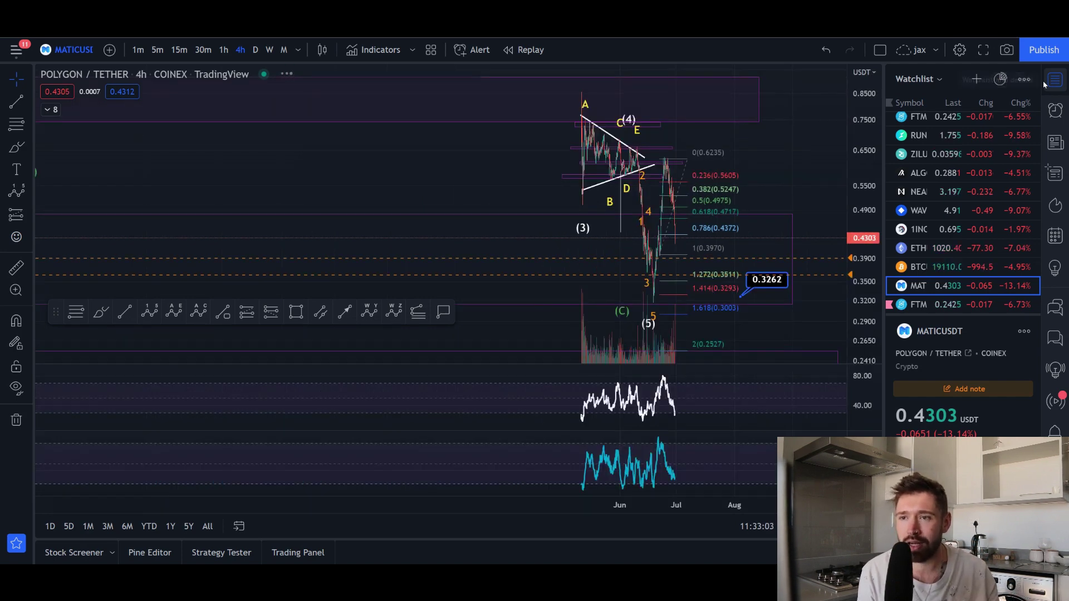
click(1054, 81)
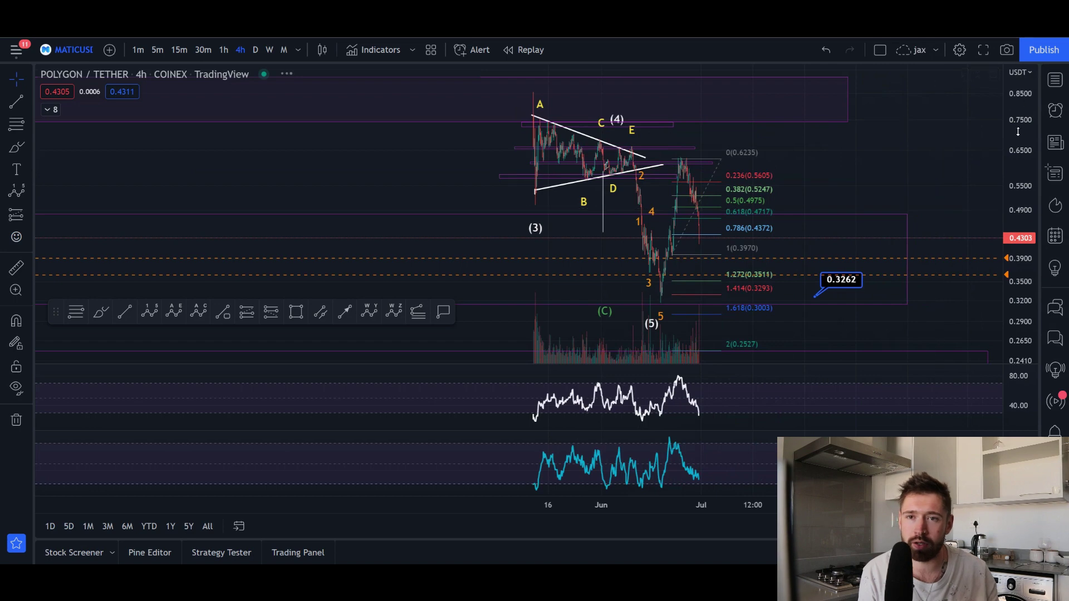
scroll(868, 184, down, 5)
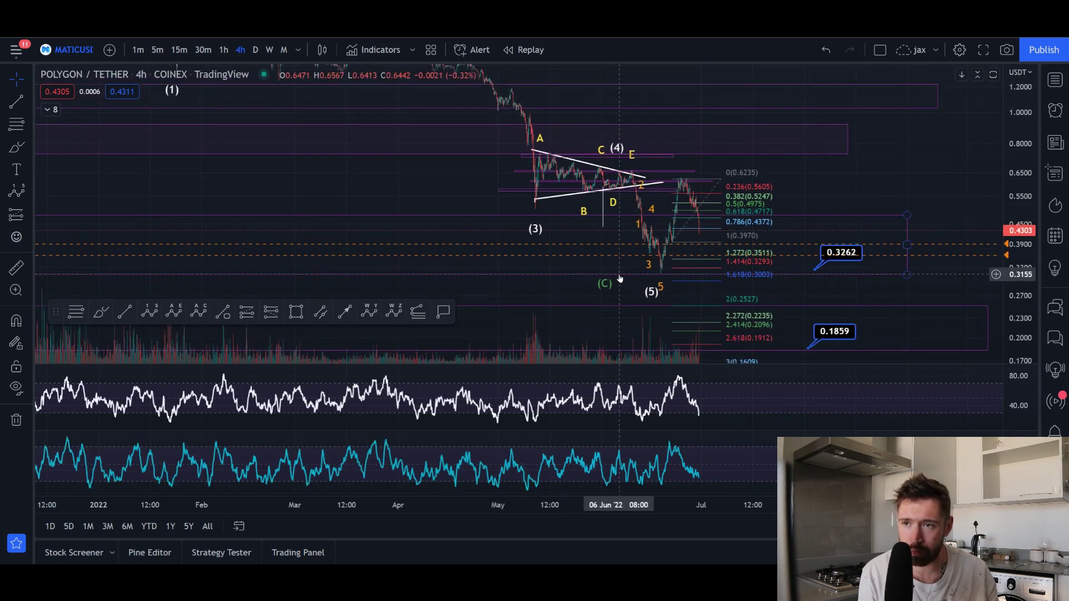
Move wave (3) to the June low, (4) to the late-June high and (5) to 0.1859.
mouse_move(535, 229)
mouse_down()
mouse_move(591, 266)
mouse_move(634, 276)
mouse_up()
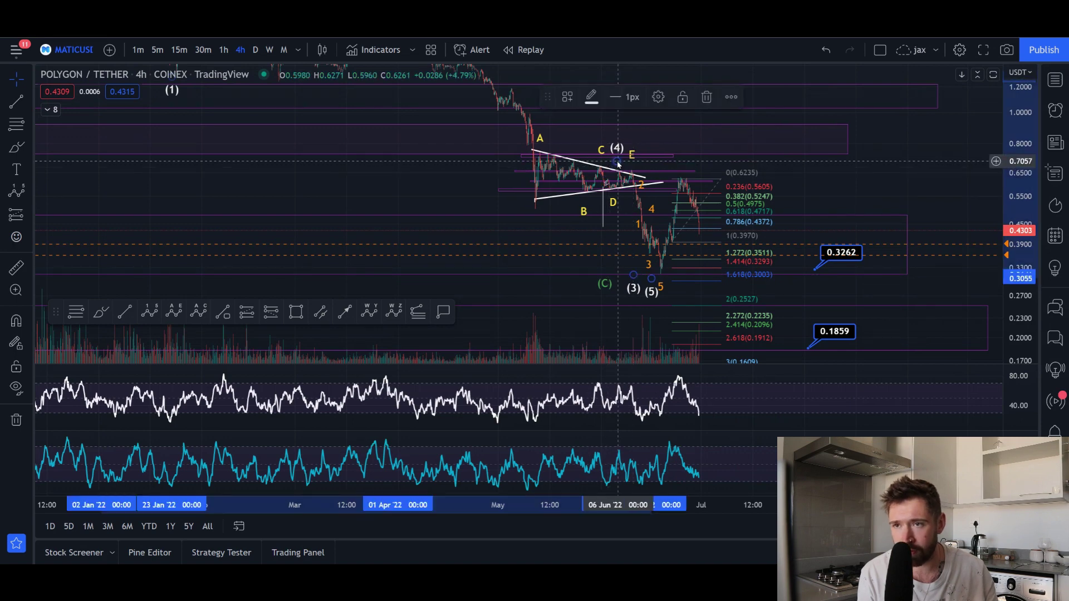
drag(617, 162, 690, 172)
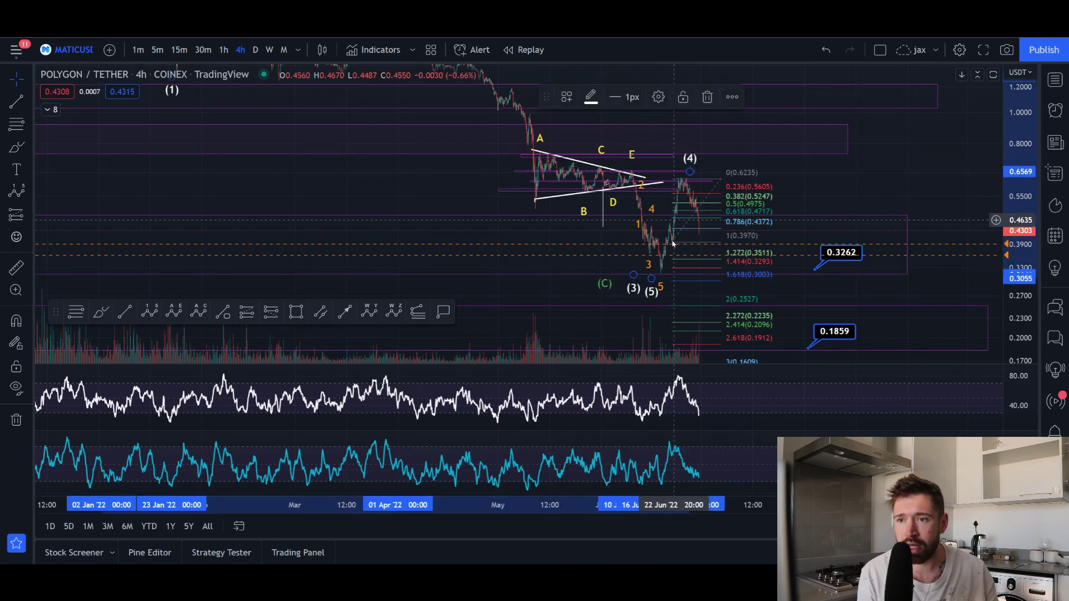
drag(649, 284, 770, 340)
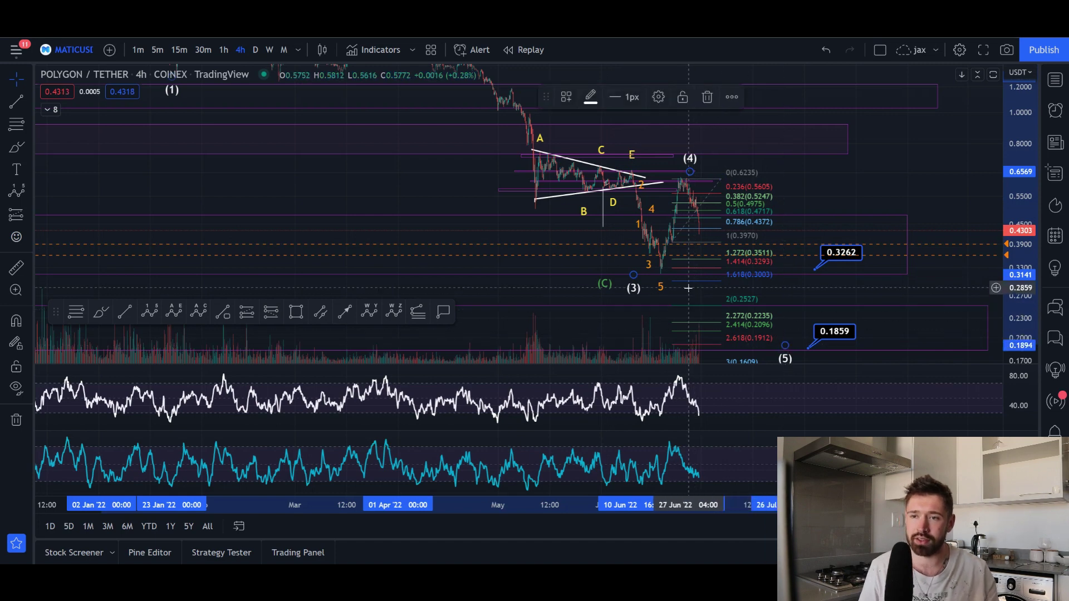
scroll(690, 295, up, 2)
Deselect the wave count and zoom out to bring the 2021 (B) peak into view.
click(619, 325)
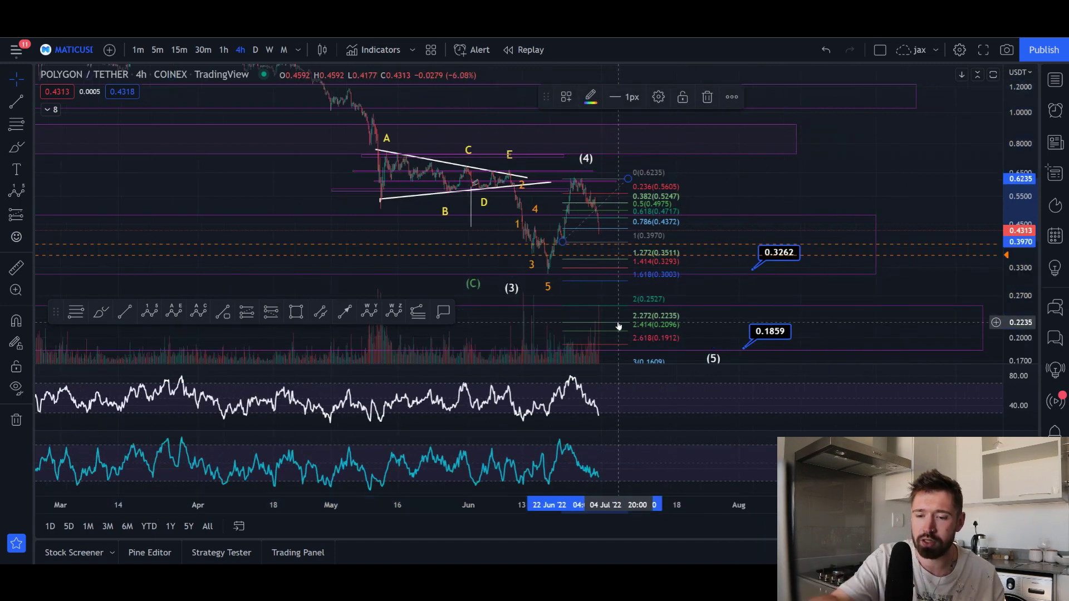
scroll(1019, 167, down, 3)
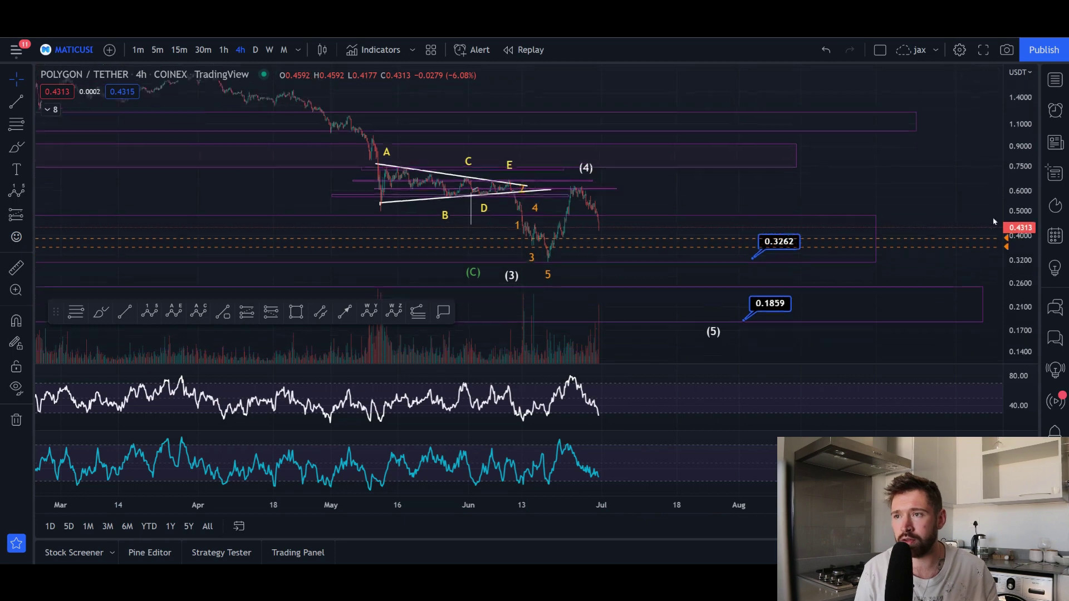
scroll(879, 169, down, 5)
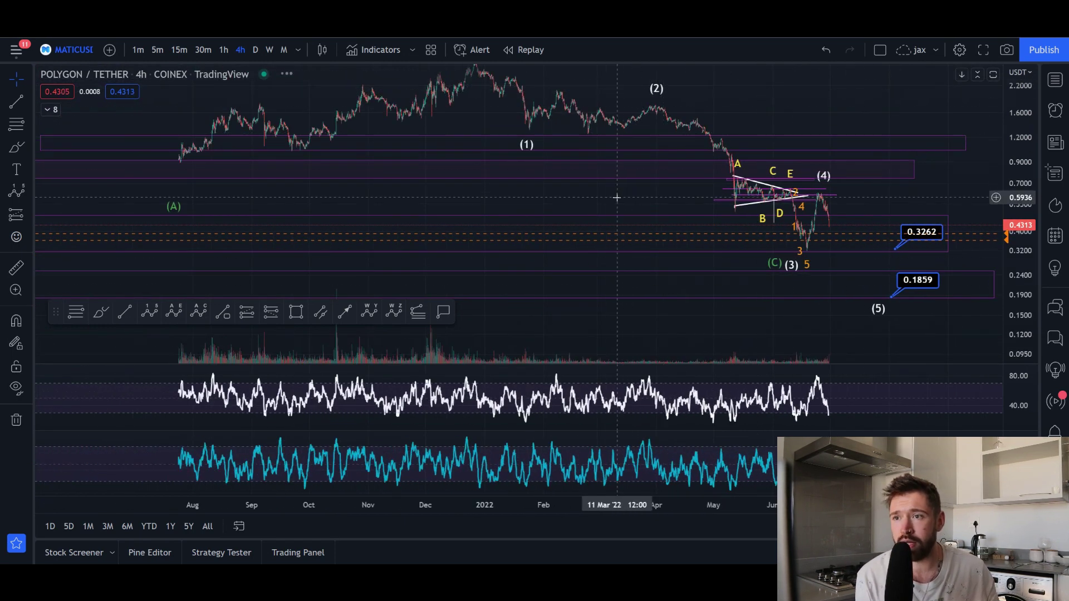
drag(616, 196, 583, 242)
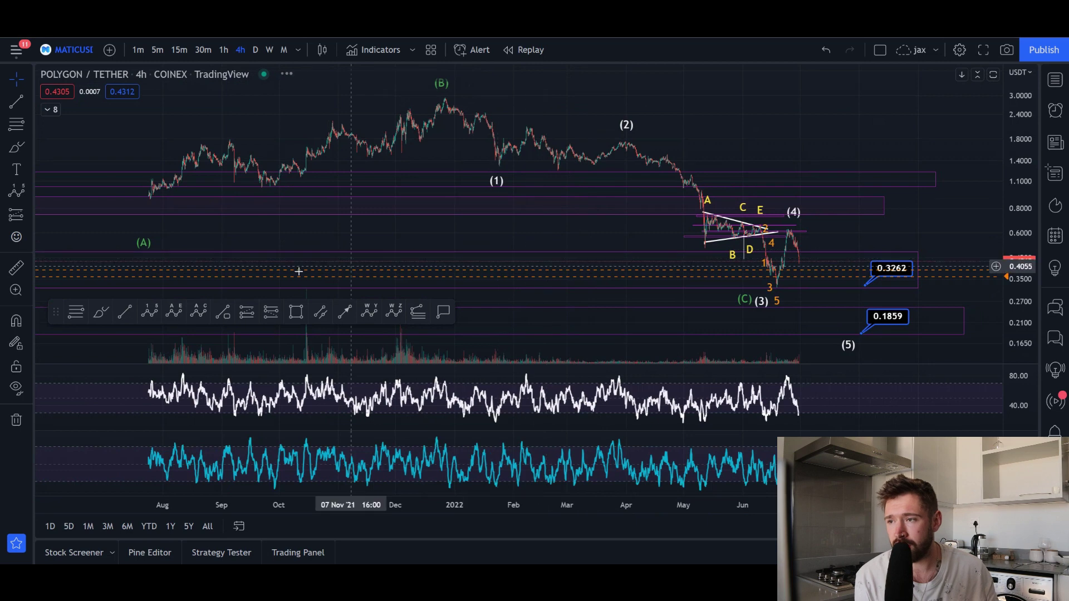
Draw a Fibonacci retracement from the (B) peak down to the (1) low.
click(78, 318)
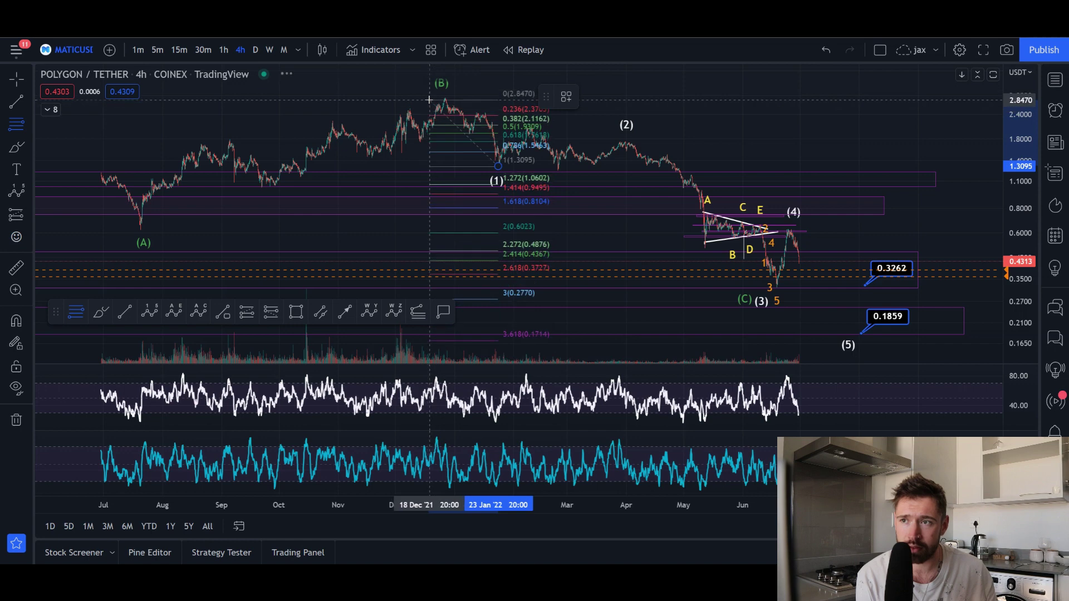
click(428, 98)
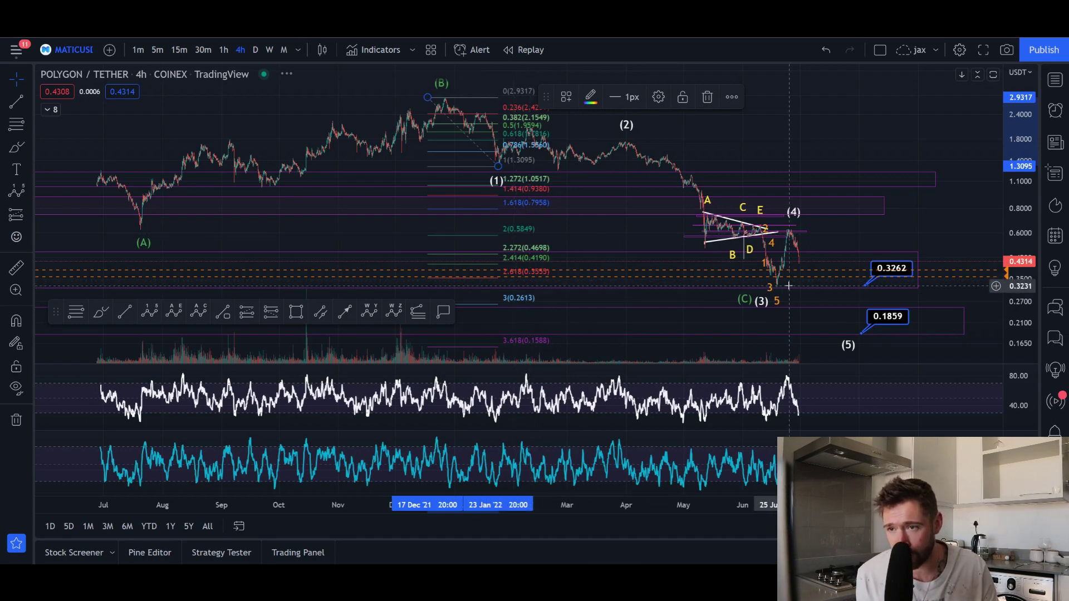
drag(380, 233, 428, 206)
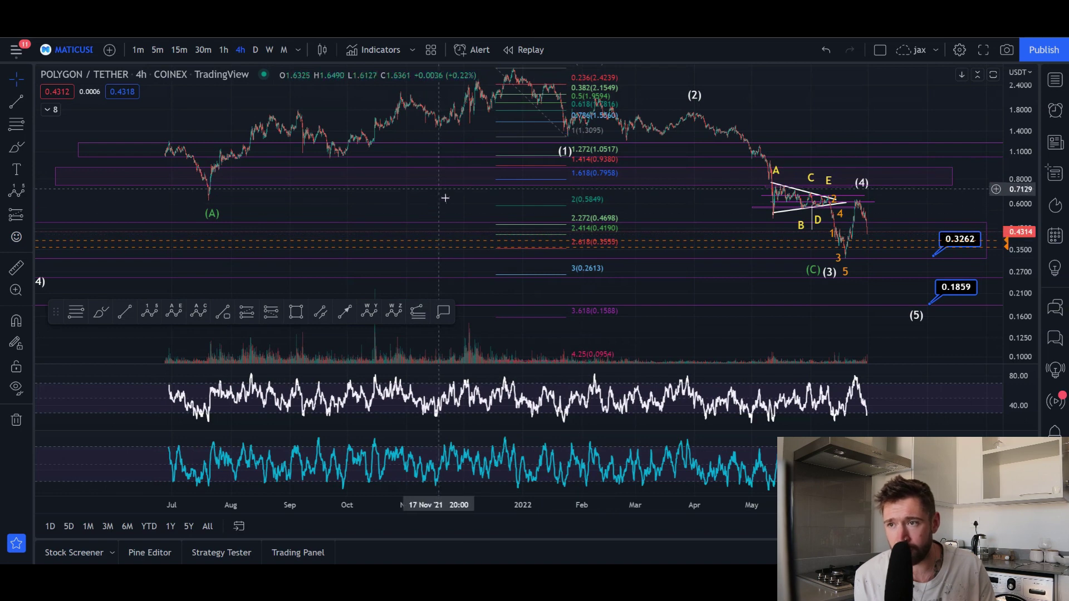
drag(445, 197, 448, 224)
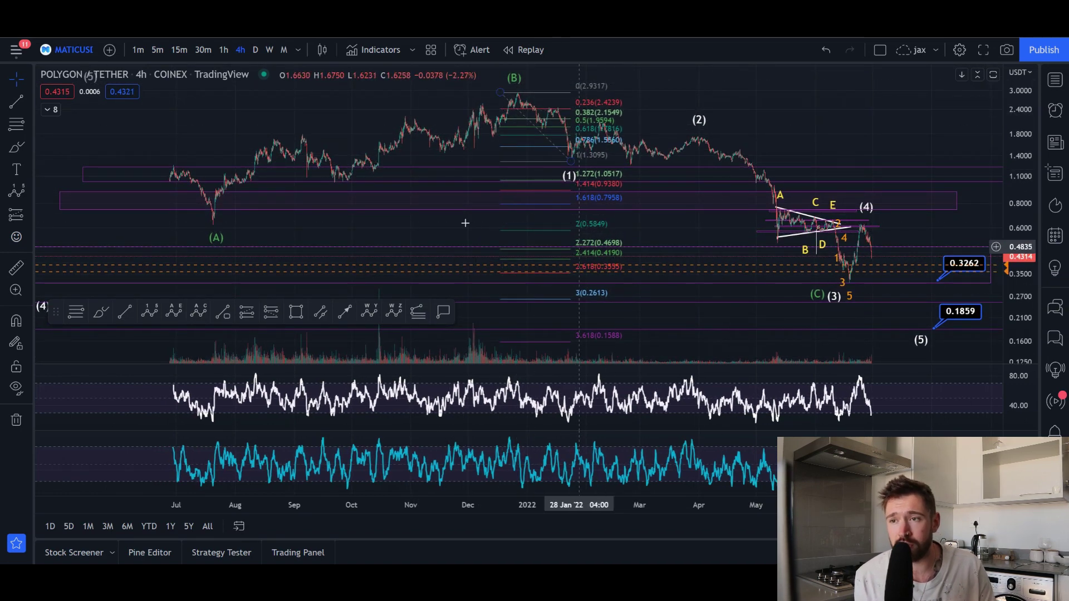
drag(453, 219, 362, 204)
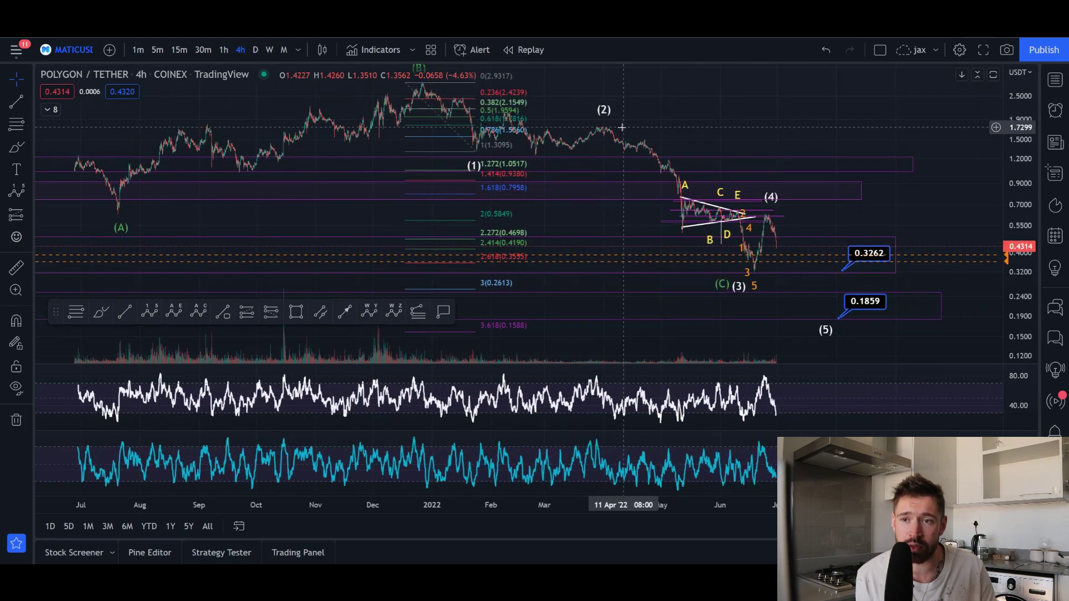
scroll(660, 221, up, 3)
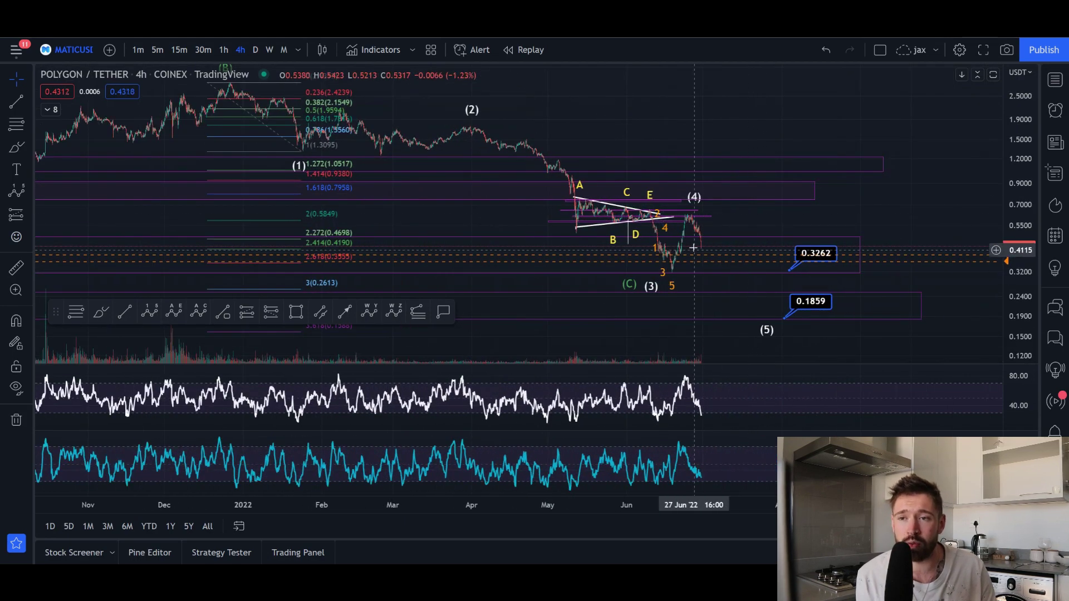
Zoom in on waves (3)–(5) and sketch a rising path from the June low past 1.2000.
scroll(660, 221, up, 2)
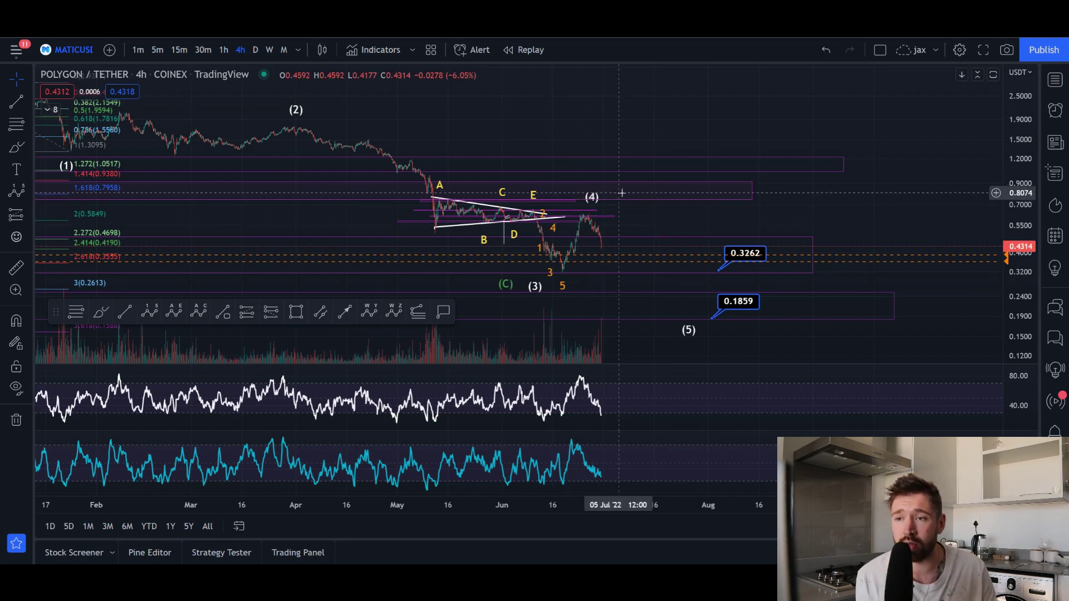
scroll(604, 217, up, 2)
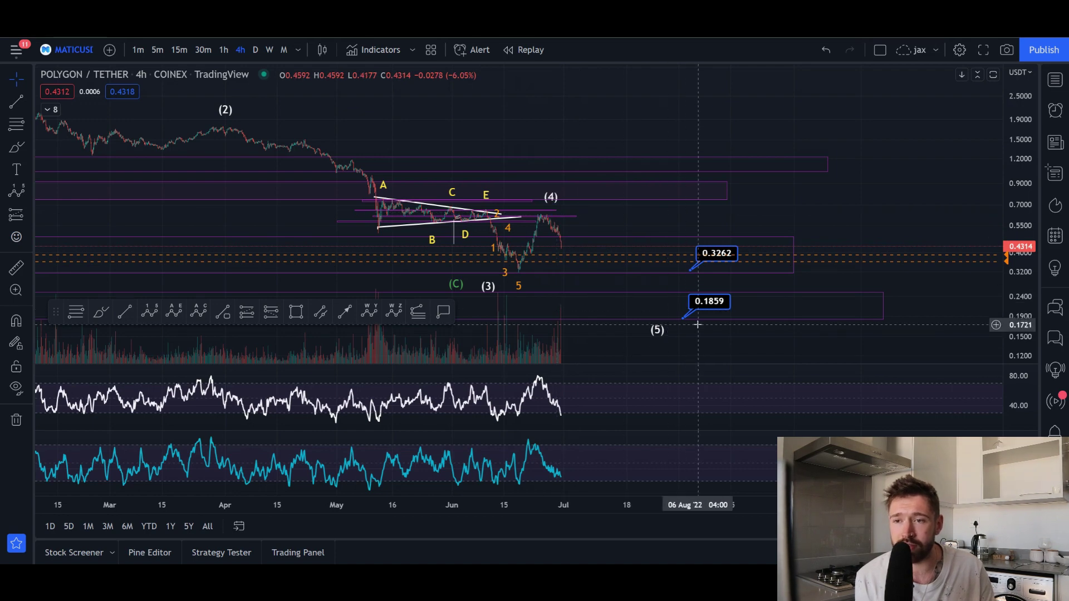
scroll(697, 355, down, 2)
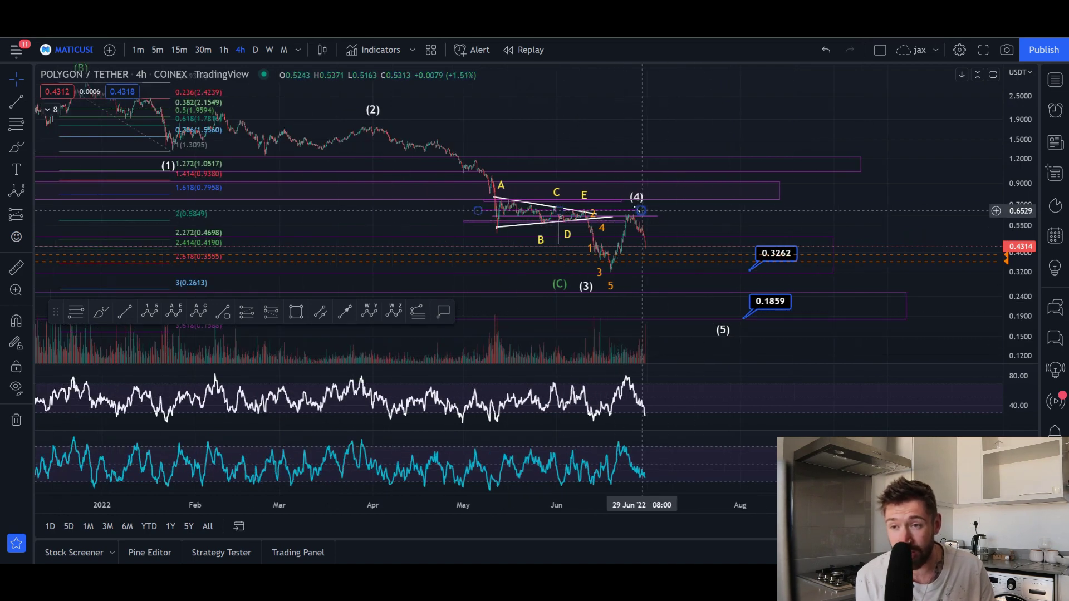
scroll(682, 210, up, 2)
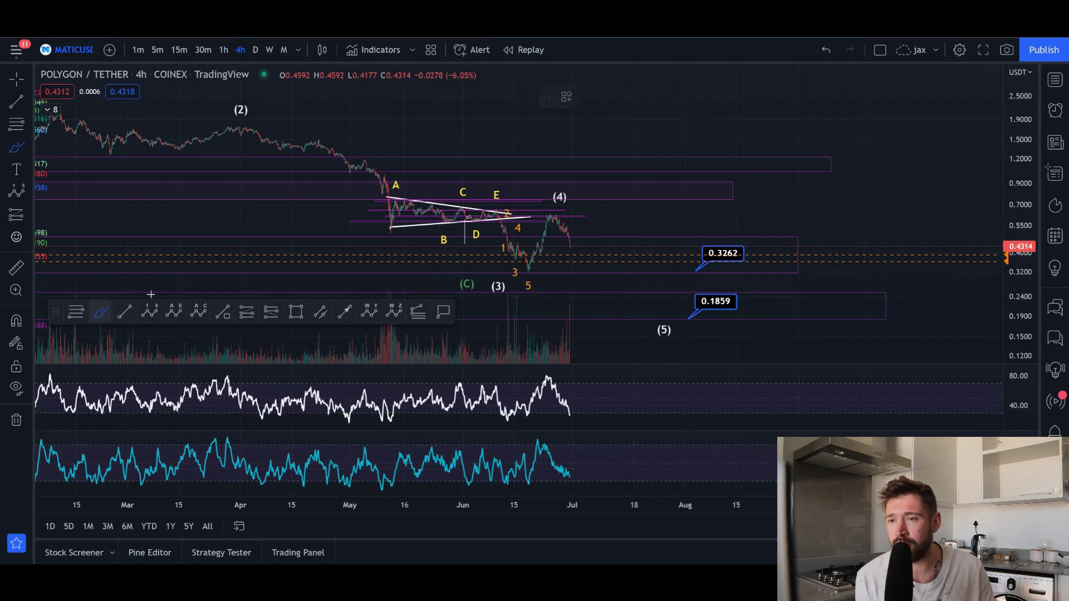
mouse_move(530, 270)
mouse_down()
mouse_move(548, 209)
mouse_move(574, 250)
mouse_move(640, 110)
mouse_up()
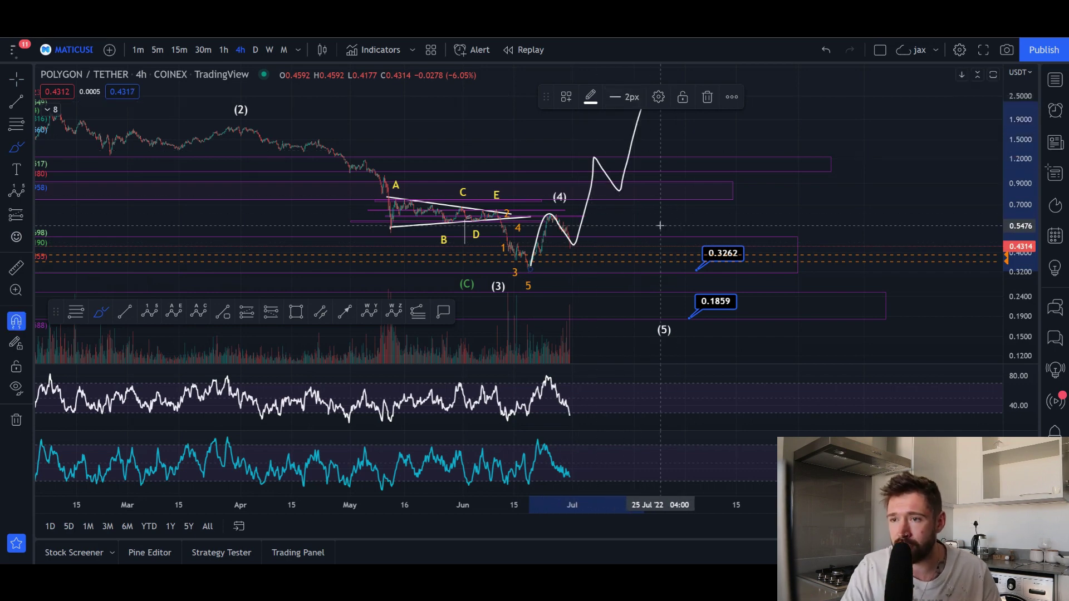
key(ctrl+z)
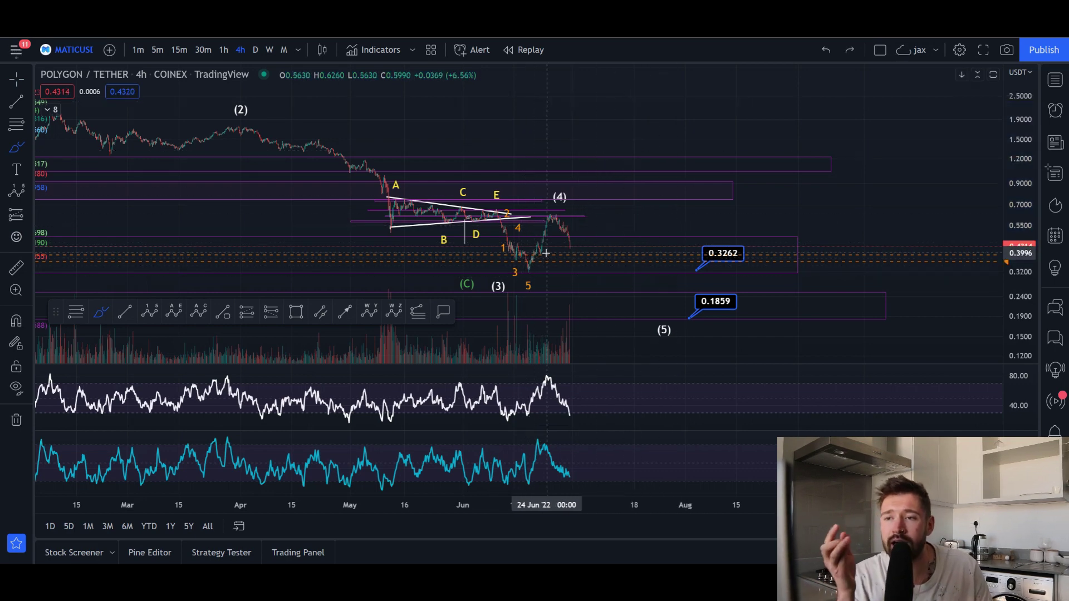
scroll(504, 250, up, 3)
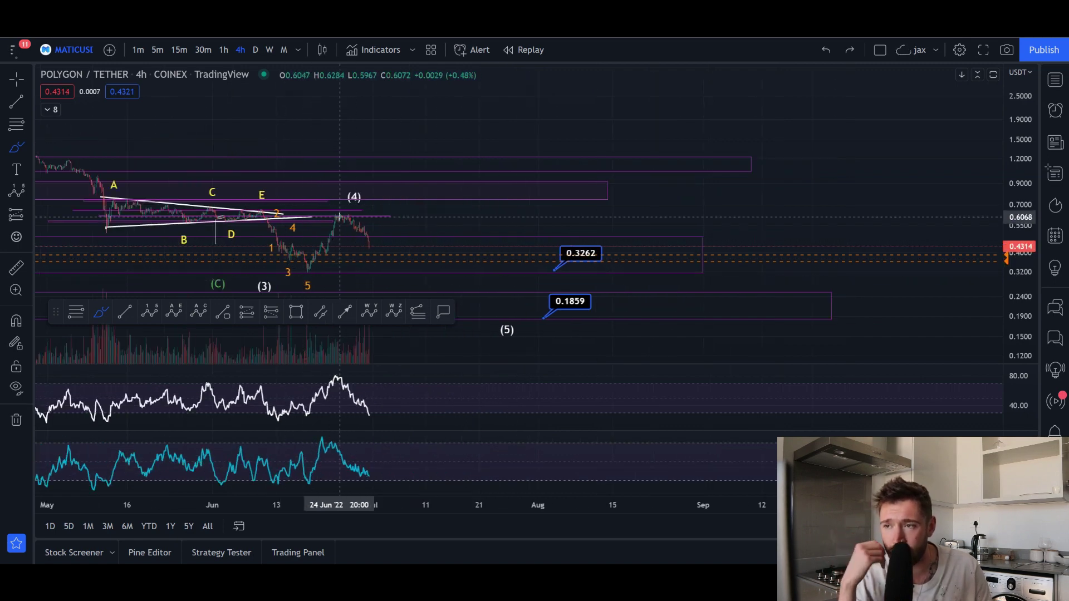
scroll(340, 216, down, 2)
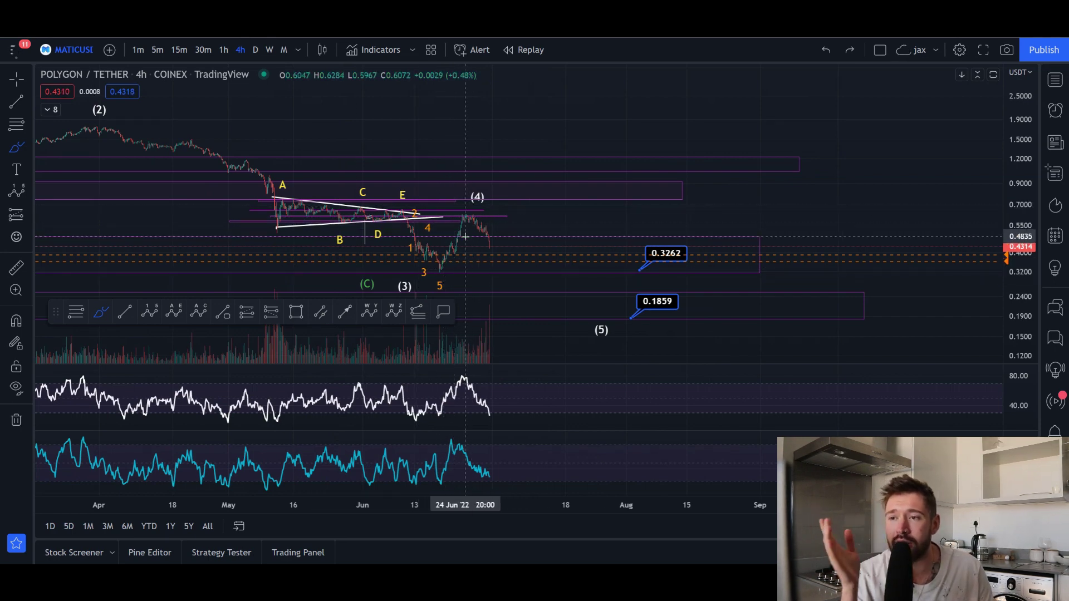
scroll(471, 228, down, 1)
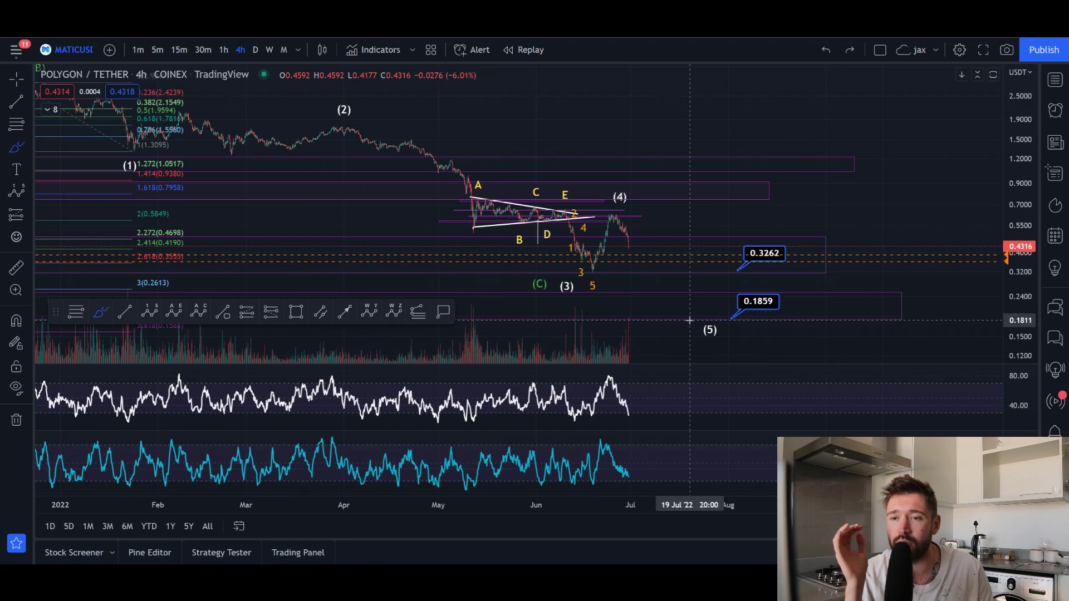
scroll(638, 315, down, 2)
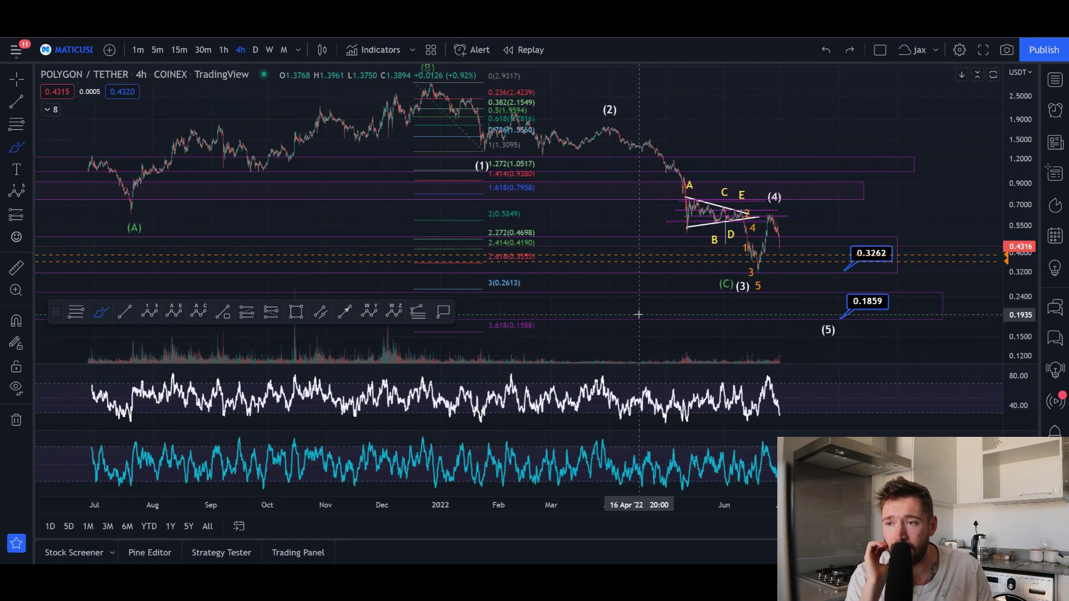
click(466, 266)
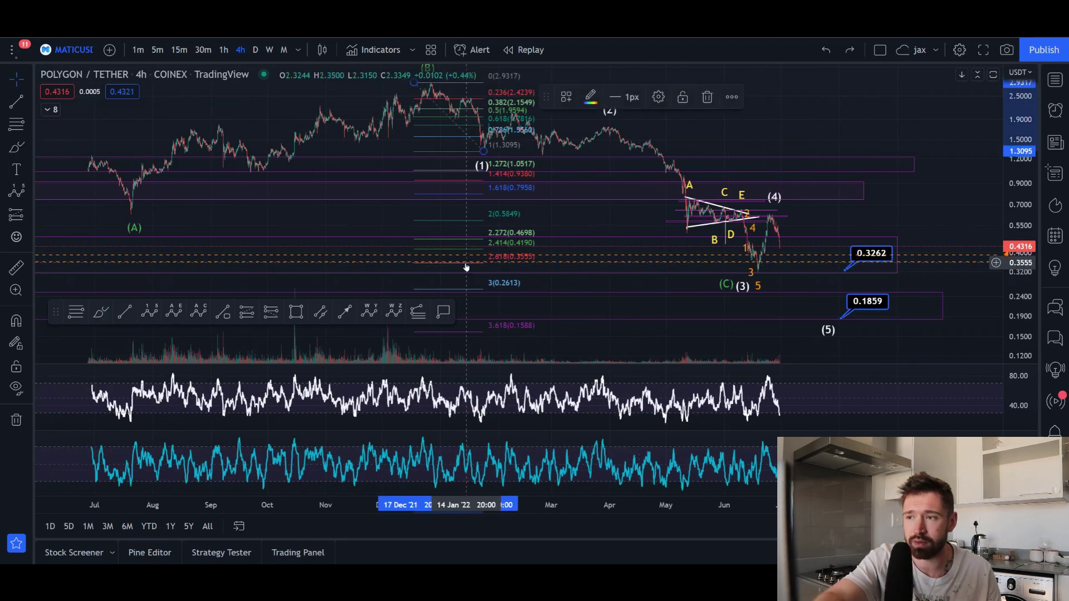
key(Delete)
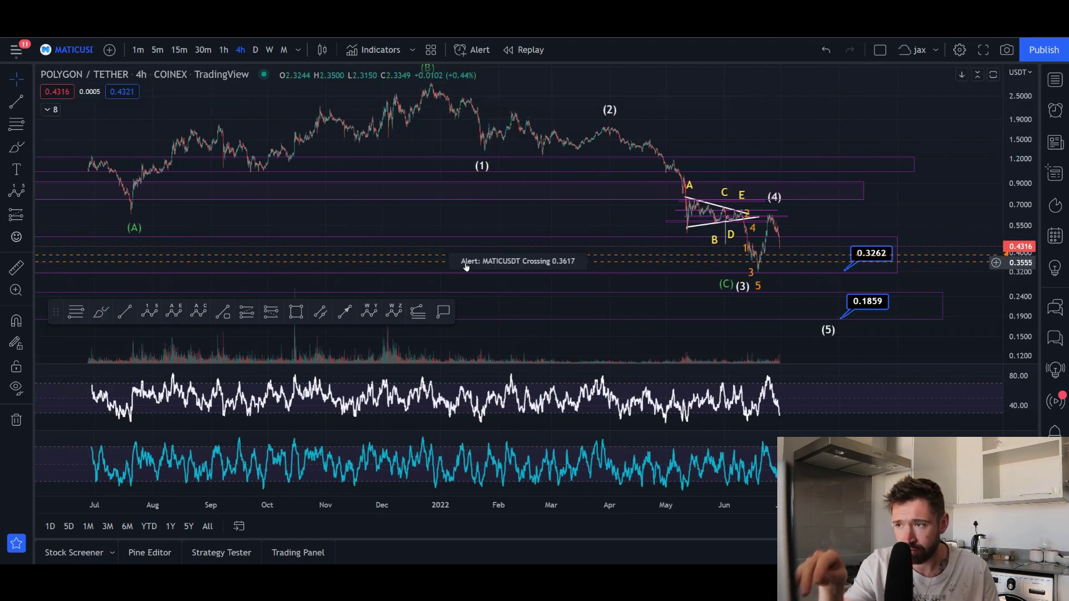
Switch to the D interval and frame the whole wave count on daily candles.
click(256, 50)
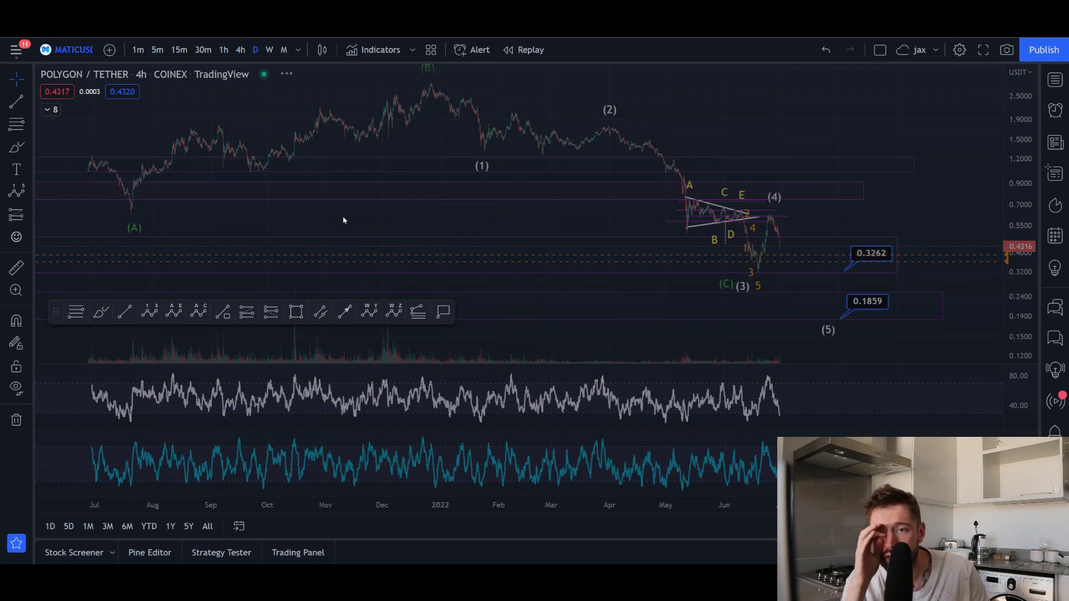
scroll(509, 304, down, 3)
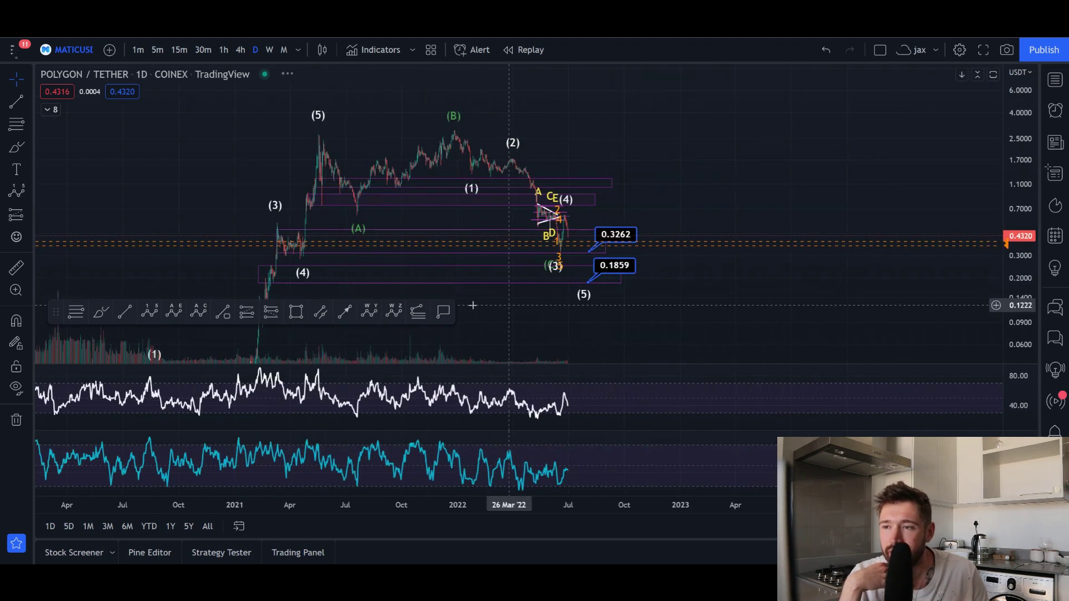
drag(420, 293, 709, 248)
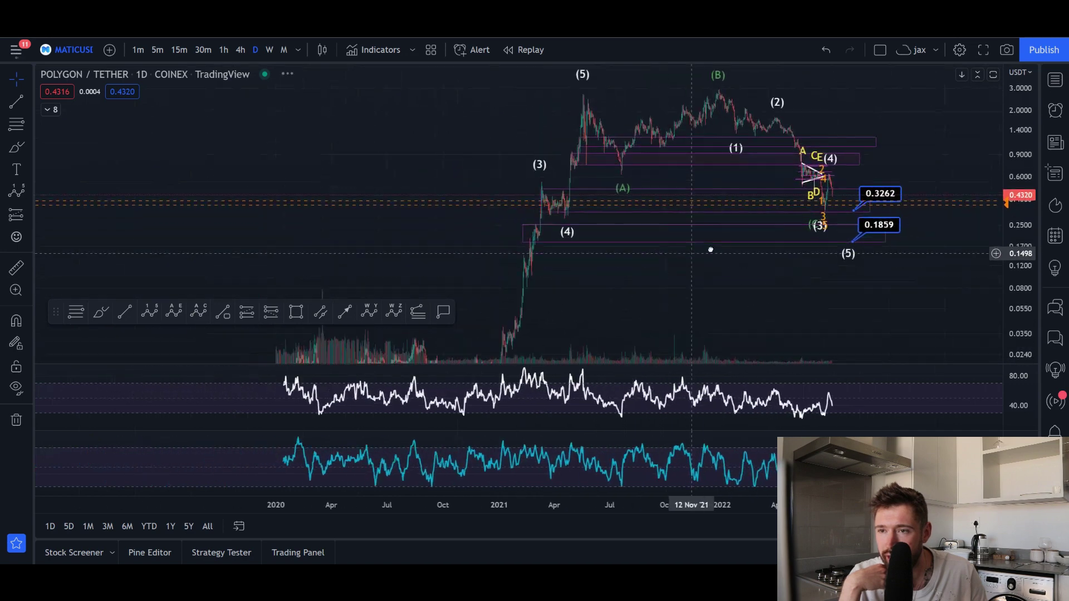
scroll(707, 246, up, 3)
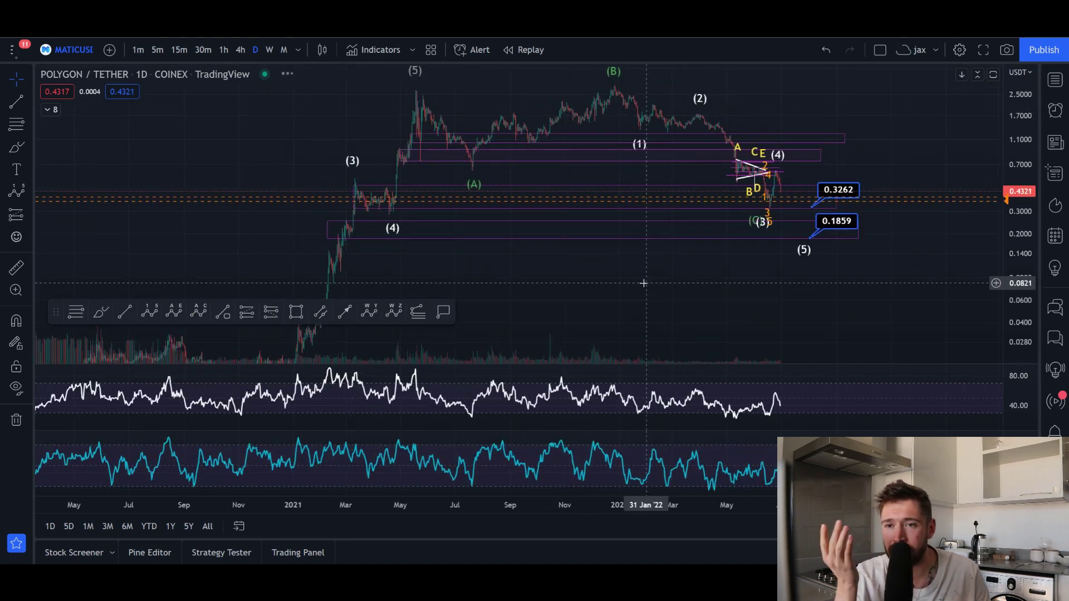
drag(644, 282, 575, 304)
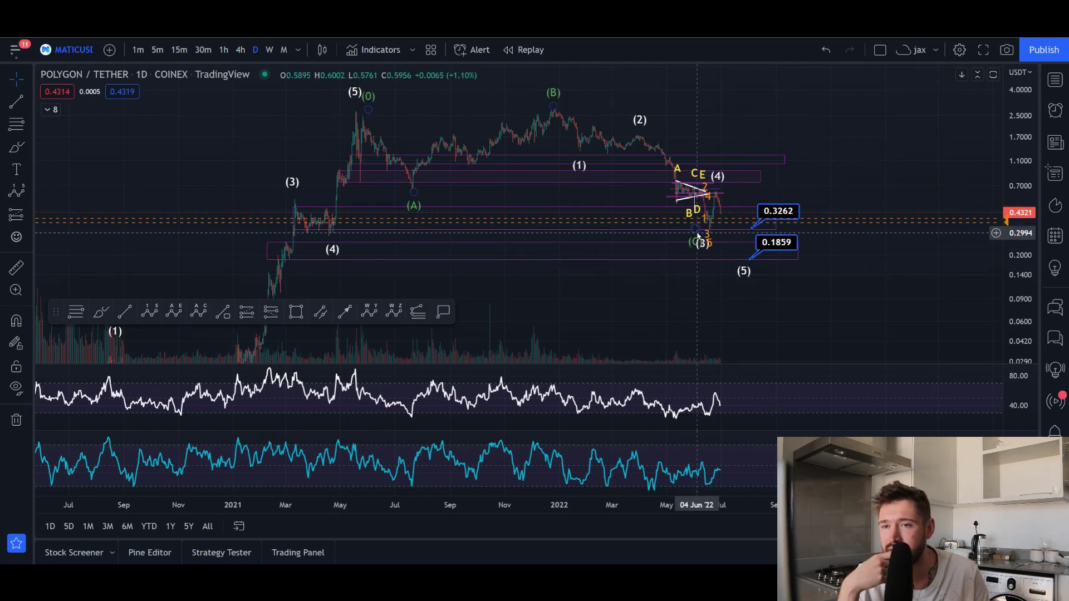
Measure the drop toward the 0.1859 target and bring up the drawn line's options.
click(16, 268)
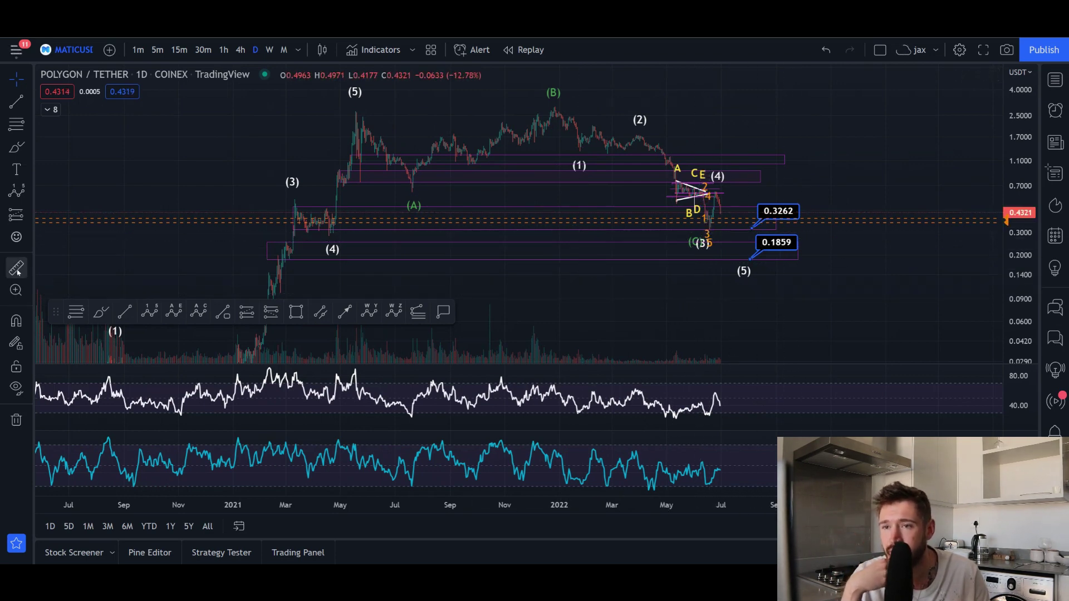
click(742, 214)
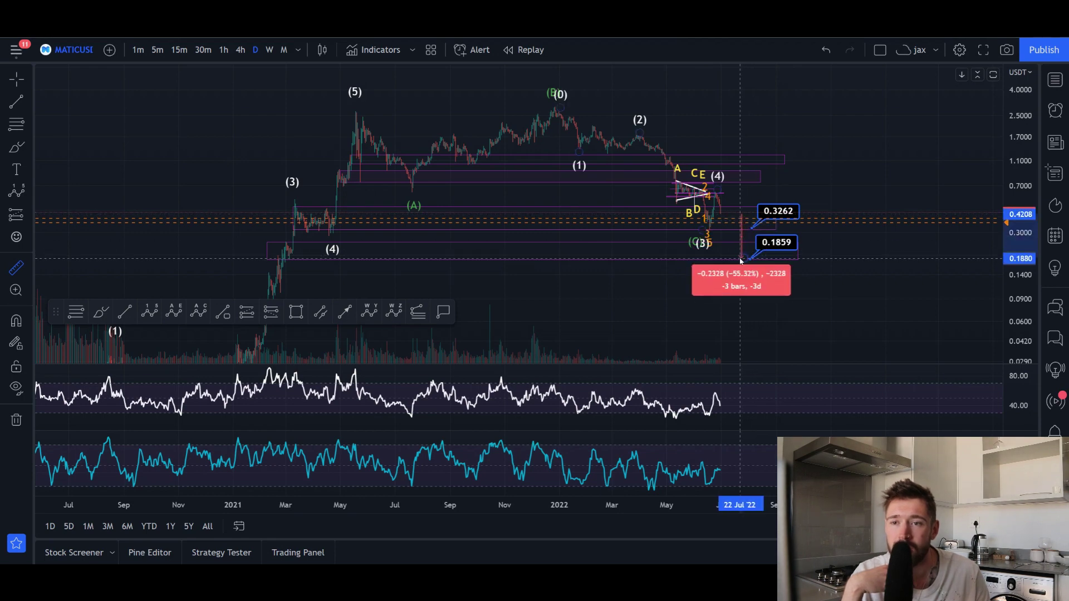
right_click(741, 260)
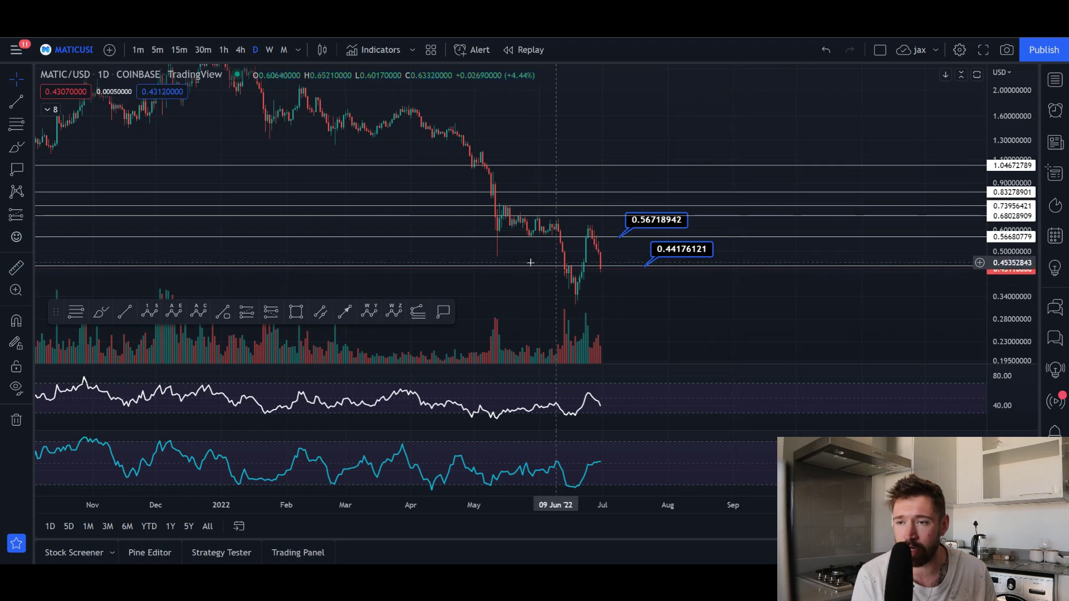
Pan the MATIC/USD daily chart and compress the price axis so it reaches down to about 0.21.
scroll(531, 262, down, 2)
scroll(639, 278, left, 5)
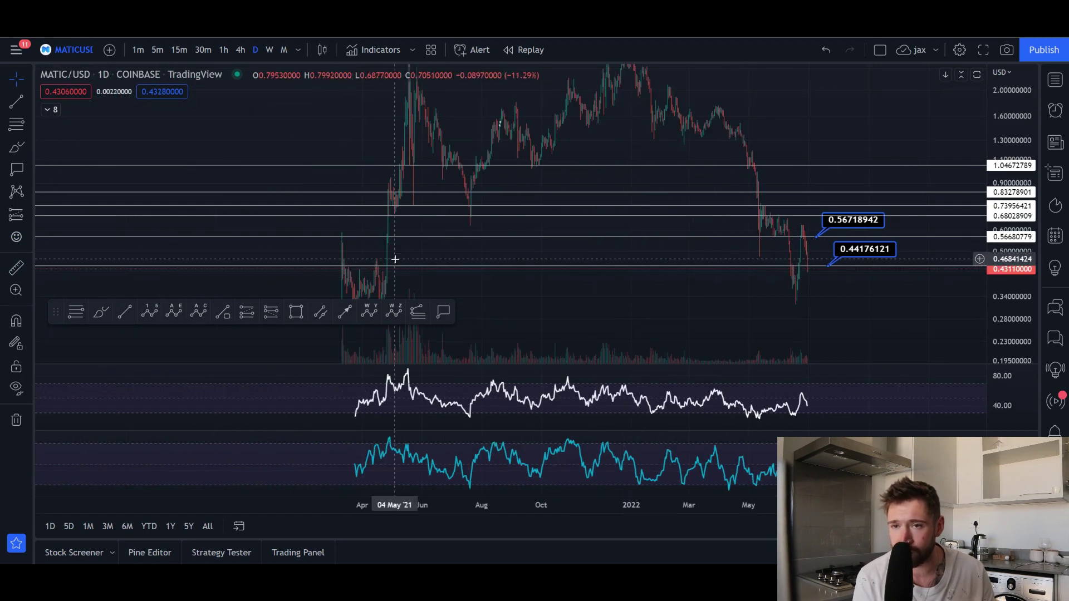
scroll(423, 247, up, 4)
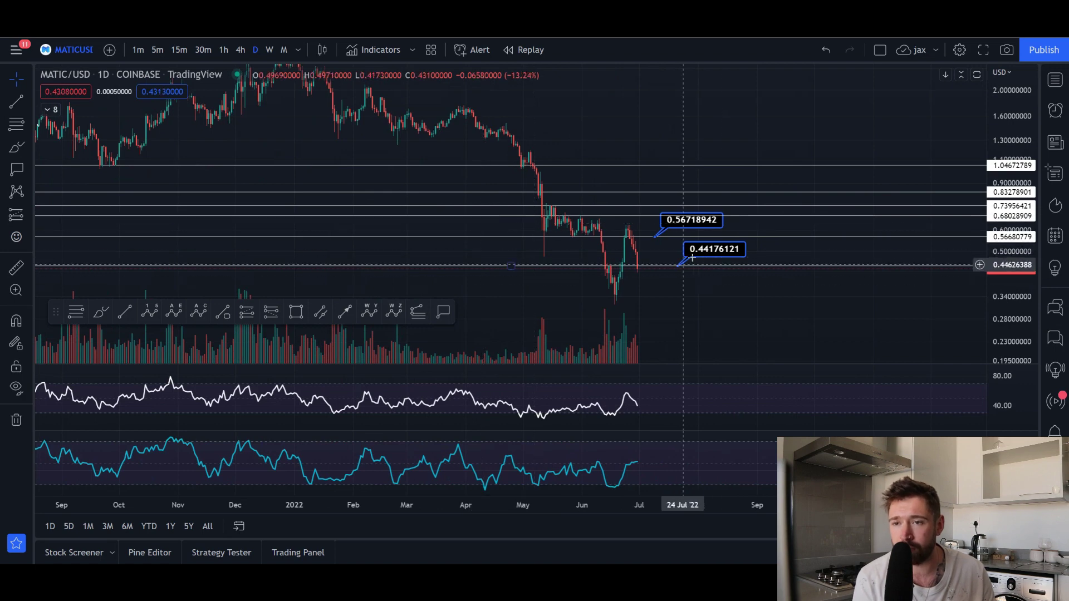
scroll(667, 258, up, 1)
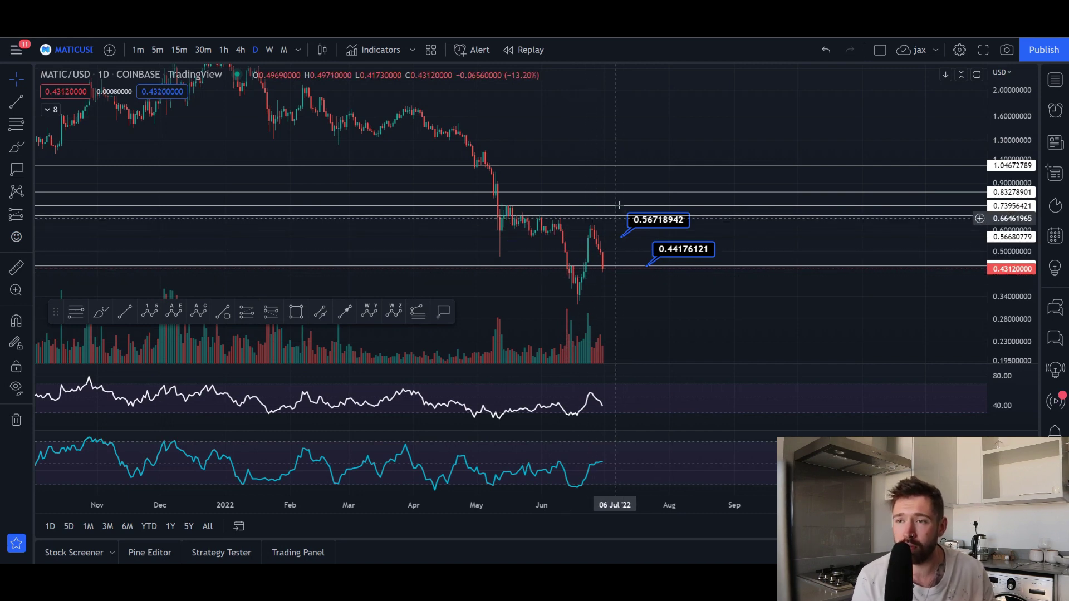
drag(586, 122, 632, 195)
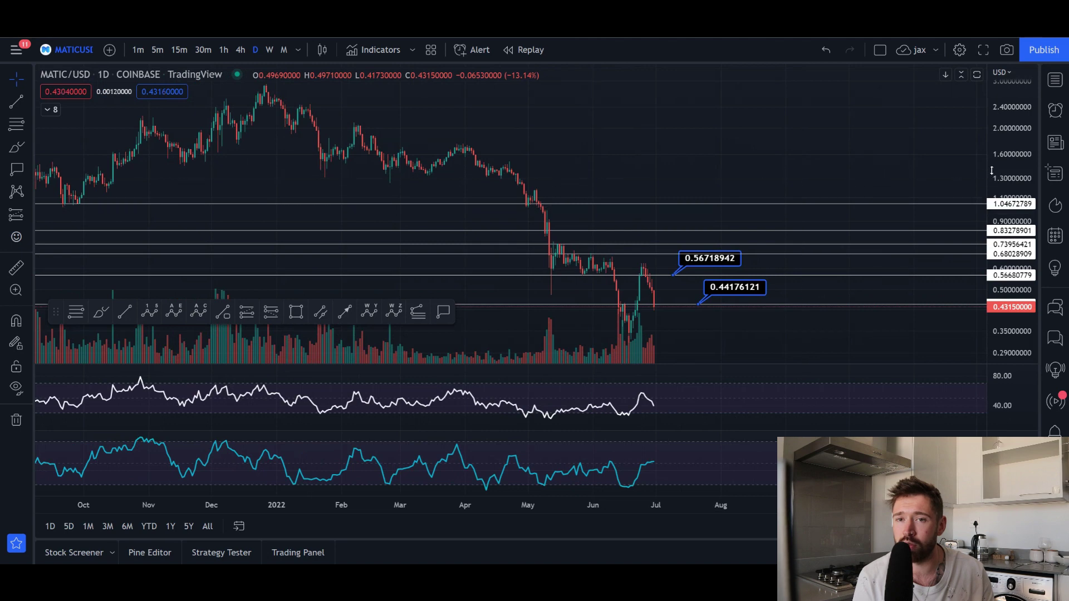
drag(991, 171, 991, 195)
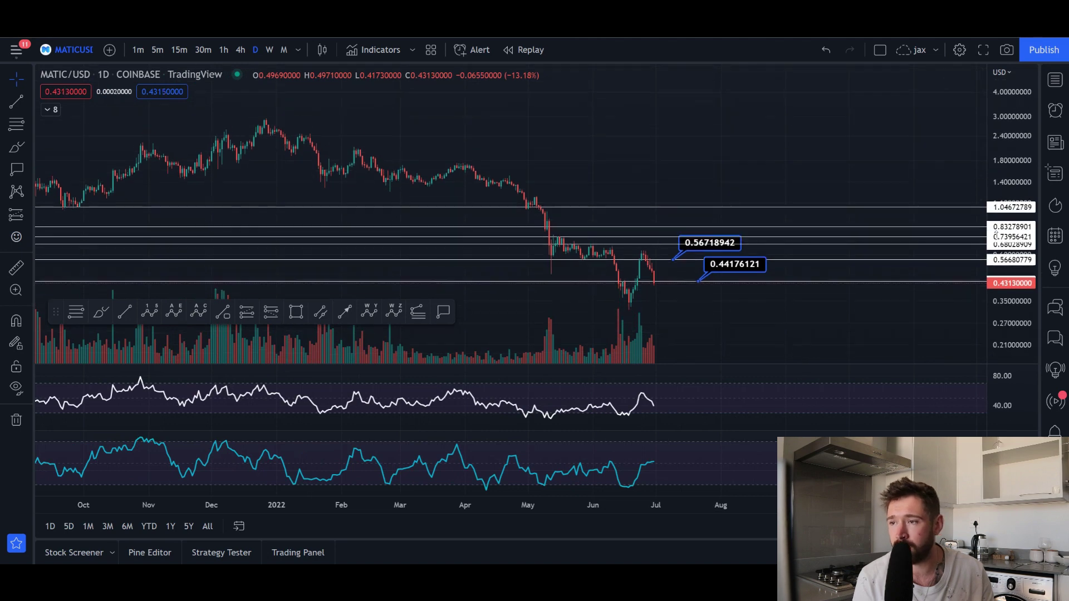
Brush a path from the December high down toward 0.18 by late July, undoing the extra short stroke.
click(98, 314)
mouse_move(269, 120)
mouse_down()
mouse_move(334, 186)
mouse_move(420, 187)
mouse_move(473, 163)
mouse_move(620, 319)
mouse_move(645, 258)
mouse_move(706, 357)
mouse_up()
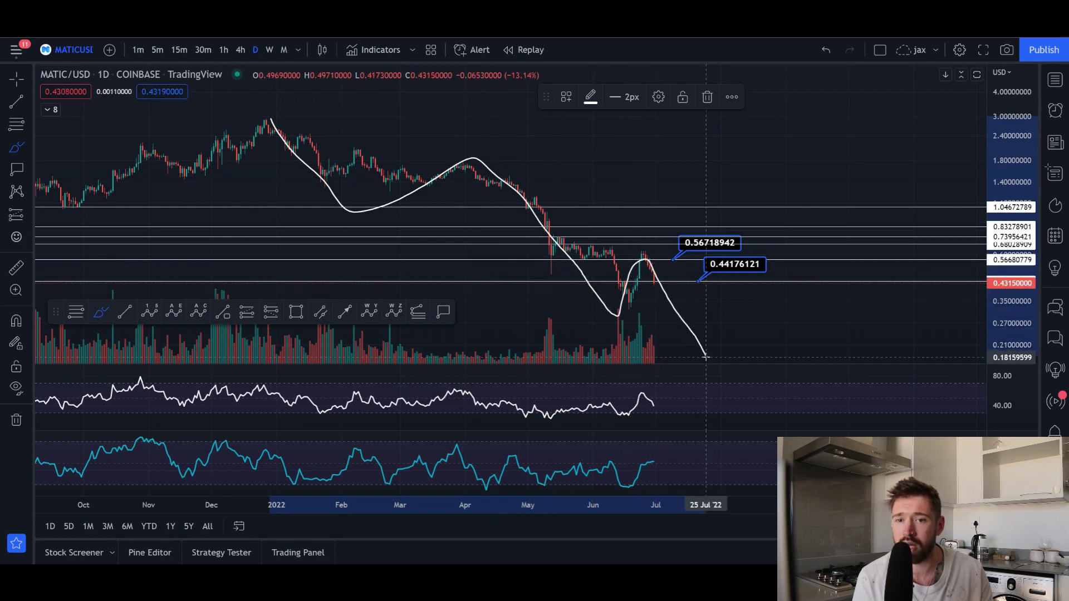
scroll(618, 342, down, 5)
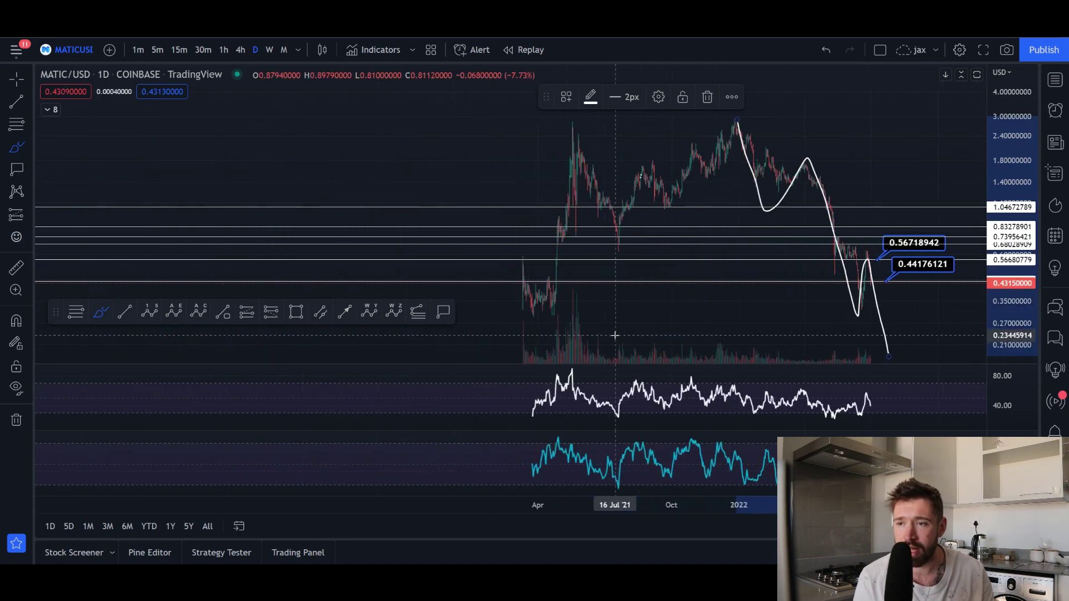
scroll(620, 345, up, 3)
scroll(601, 340, up, 2)
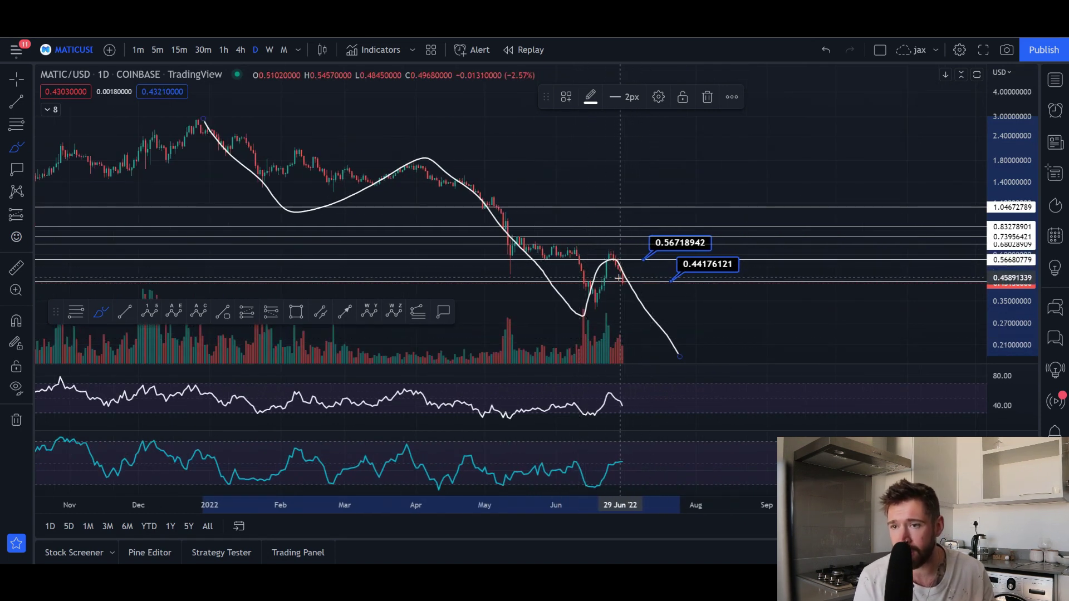
drag(625, 280, 637, 254)
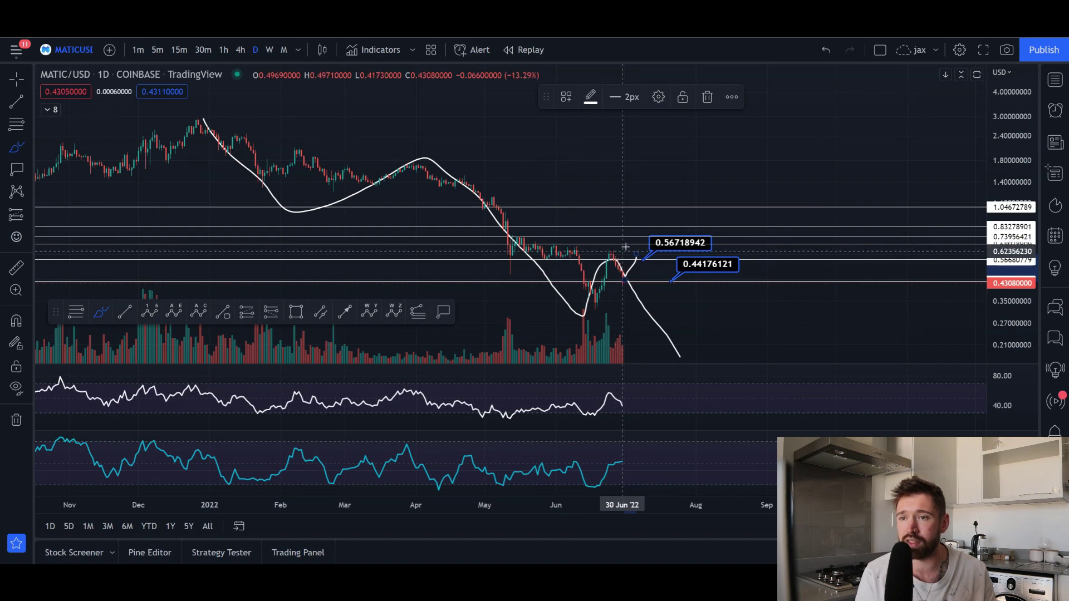
key(ctrl)
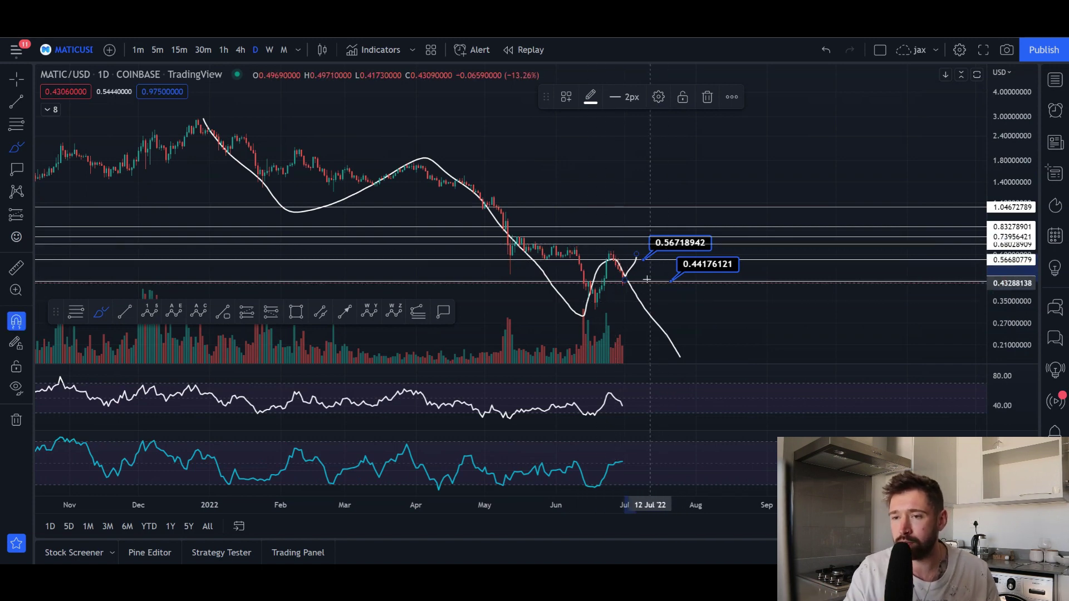
key(ctrl+z)
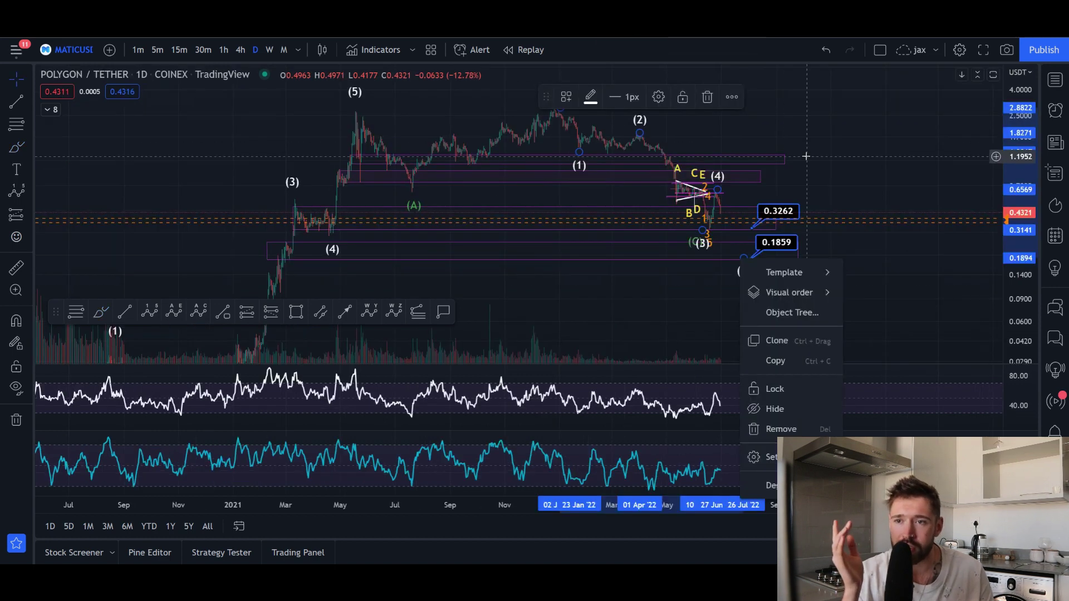
Frame wave (4) with the 0.3262 and 0.1859 target boxes, then pick the 1h interval.
click(710, 195)
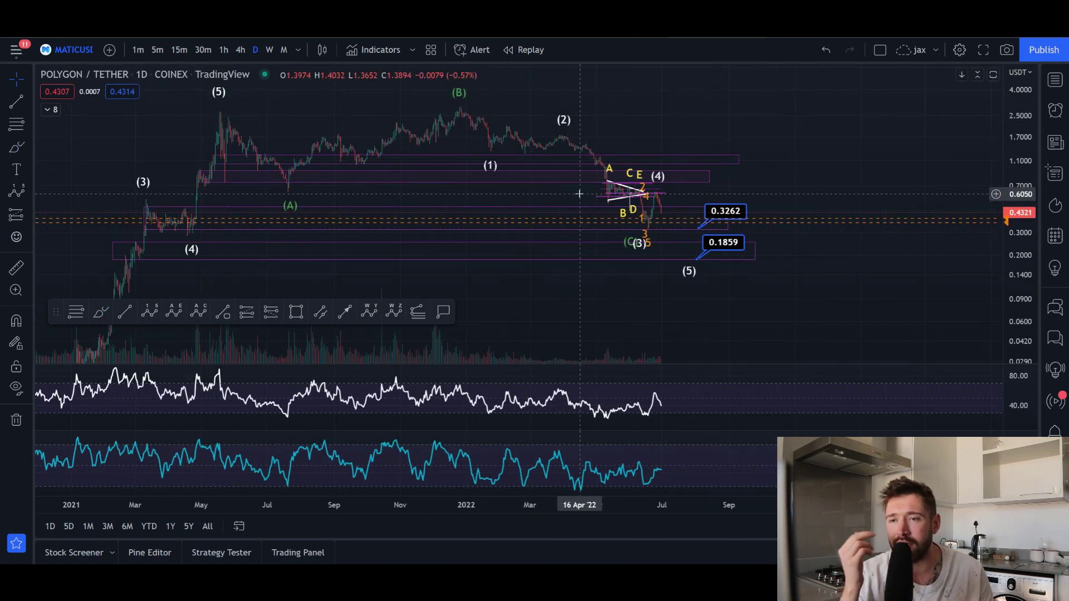
scroll(570, 223, up, 2)
scroll(542, 212, up, 2)
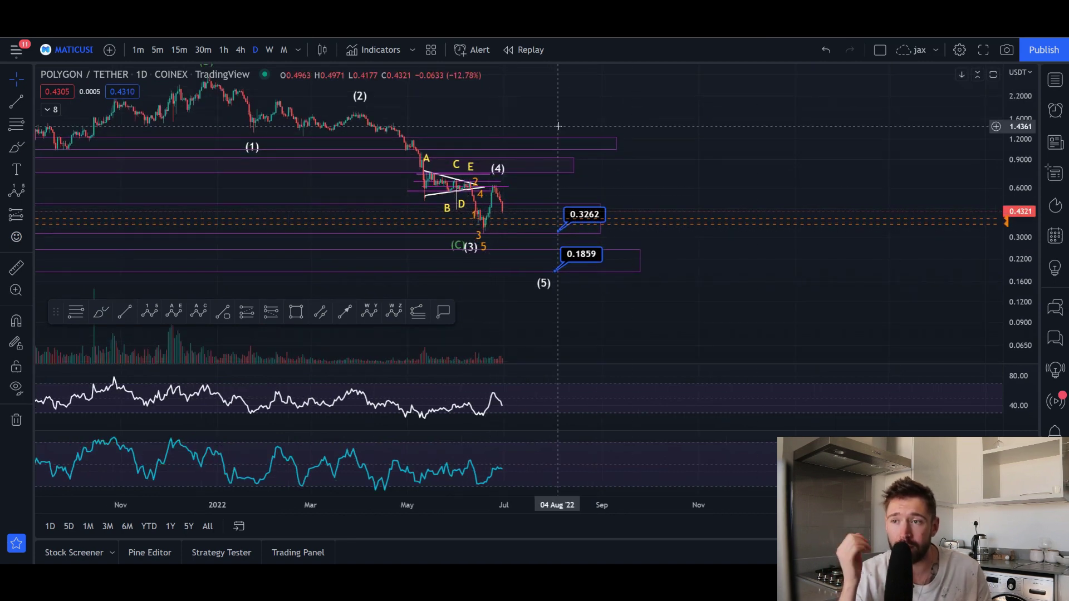
drag(609, 180, 708, 191)
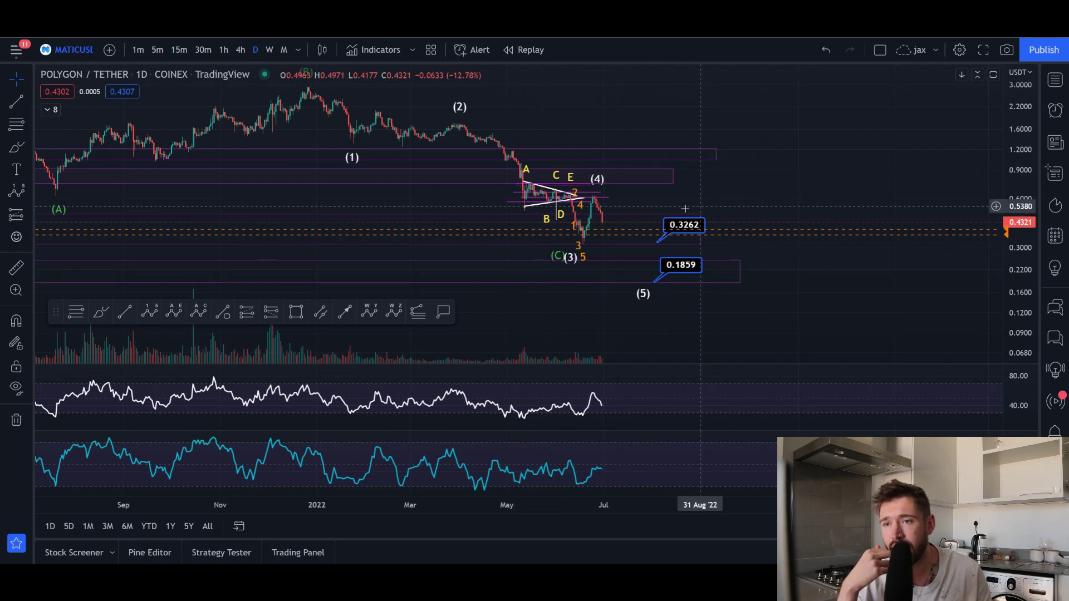
scroll(790, 225, up, 2)
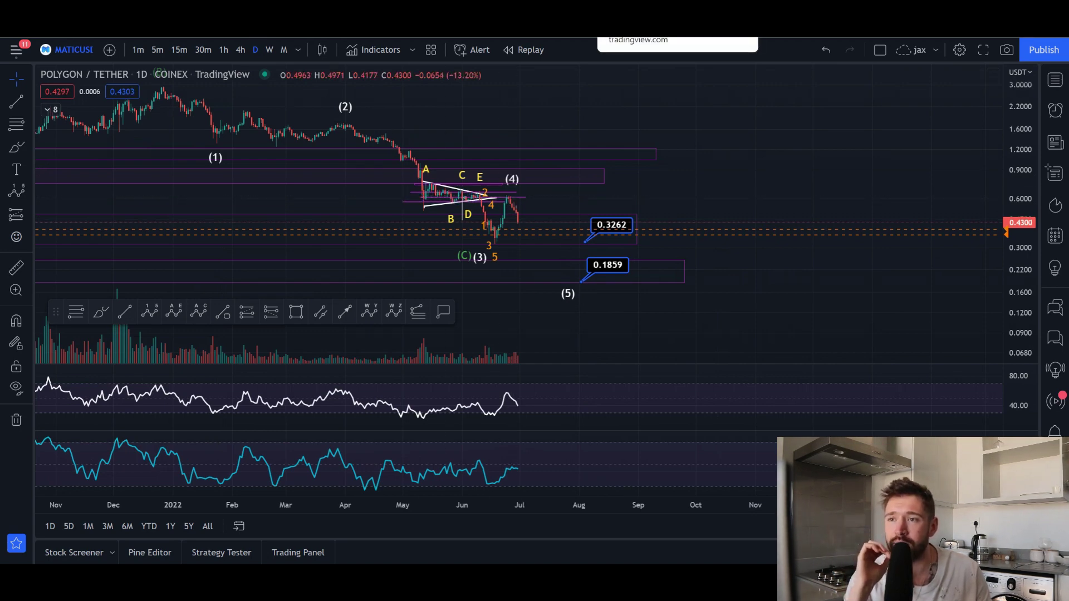
click(224, 50)
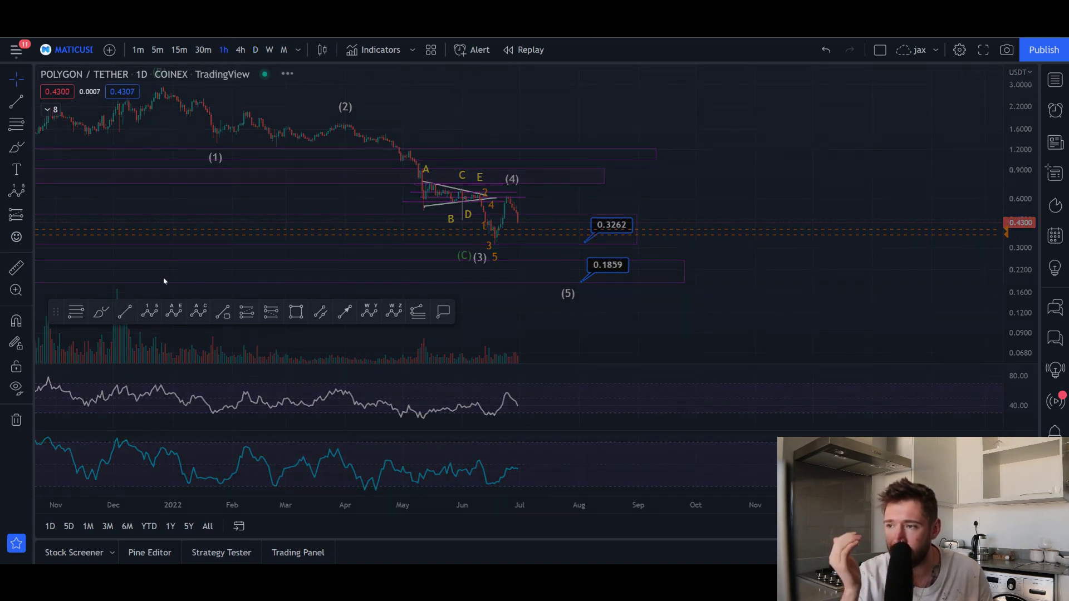
Start a Fibonacci retracement (Alt+F) at the 0.6280 swing high, then switch to the Discord trades channel.
key(alt+f)
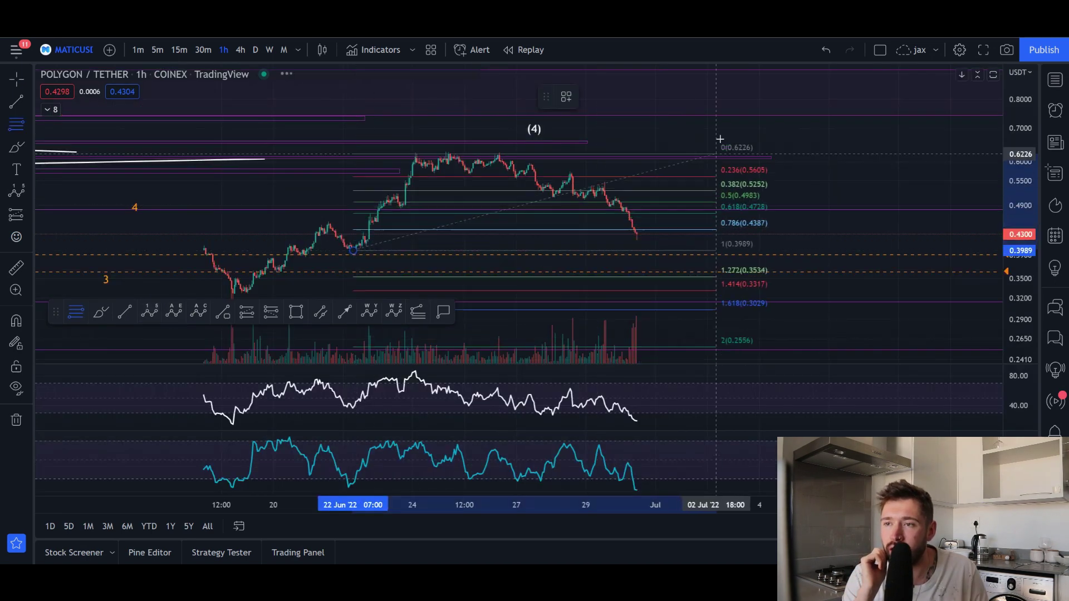
click(709, 152)
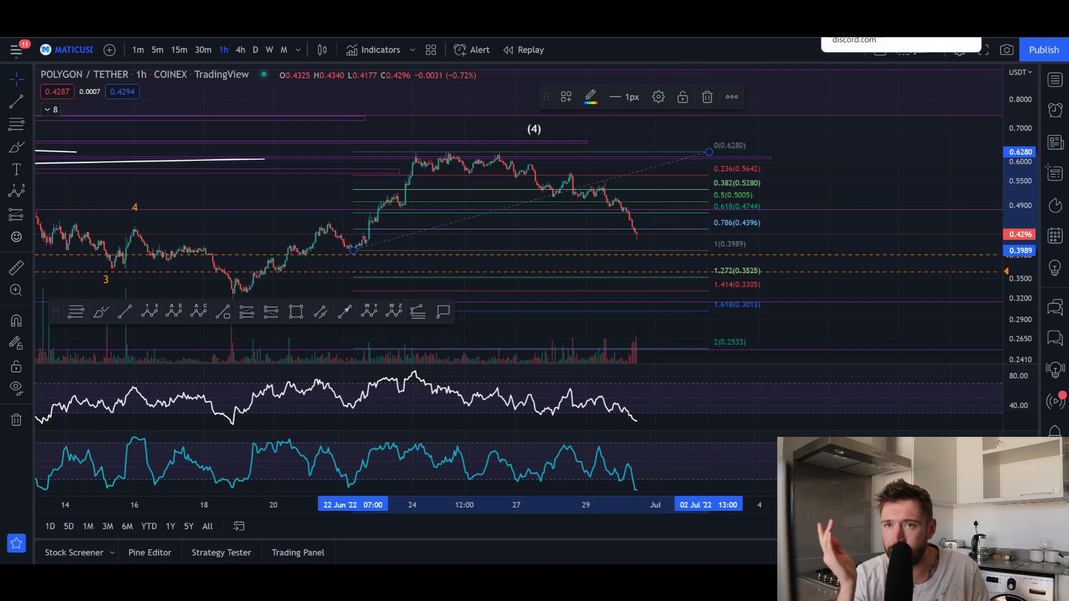
key(alt+Tab)
Browse the recent posts in Discord's spot-trades channel.
scroll(139, 396, down, 2)
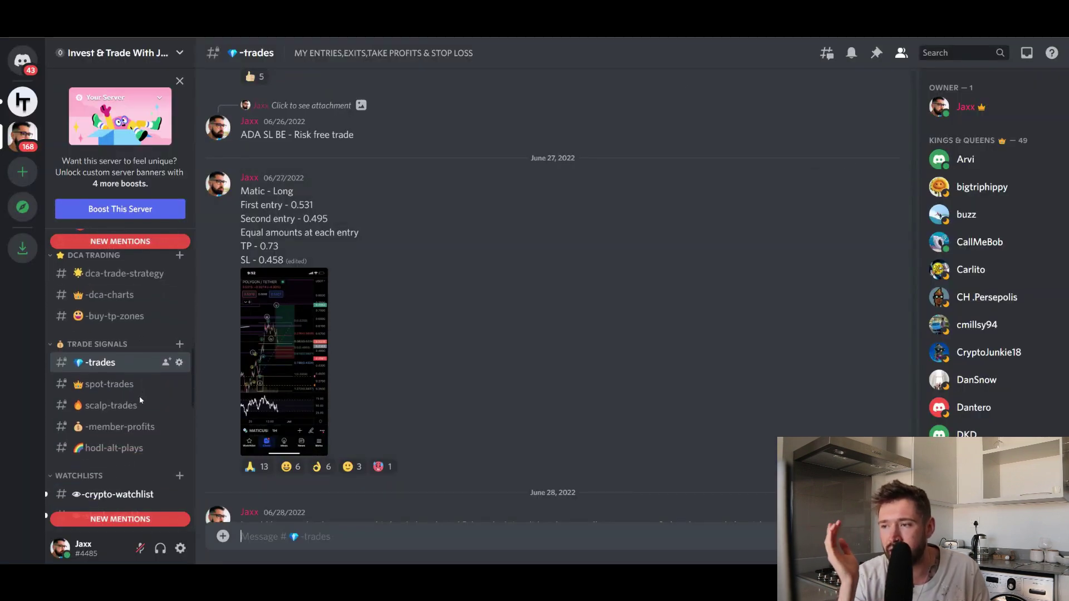
click(129, 384)
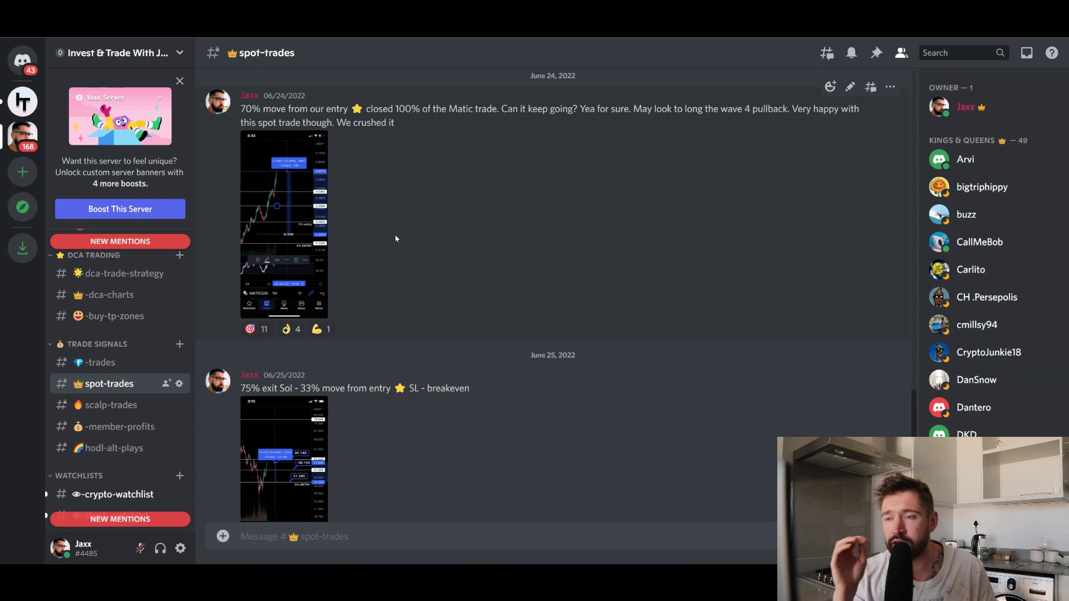
scroll(439, 200, down, 2)
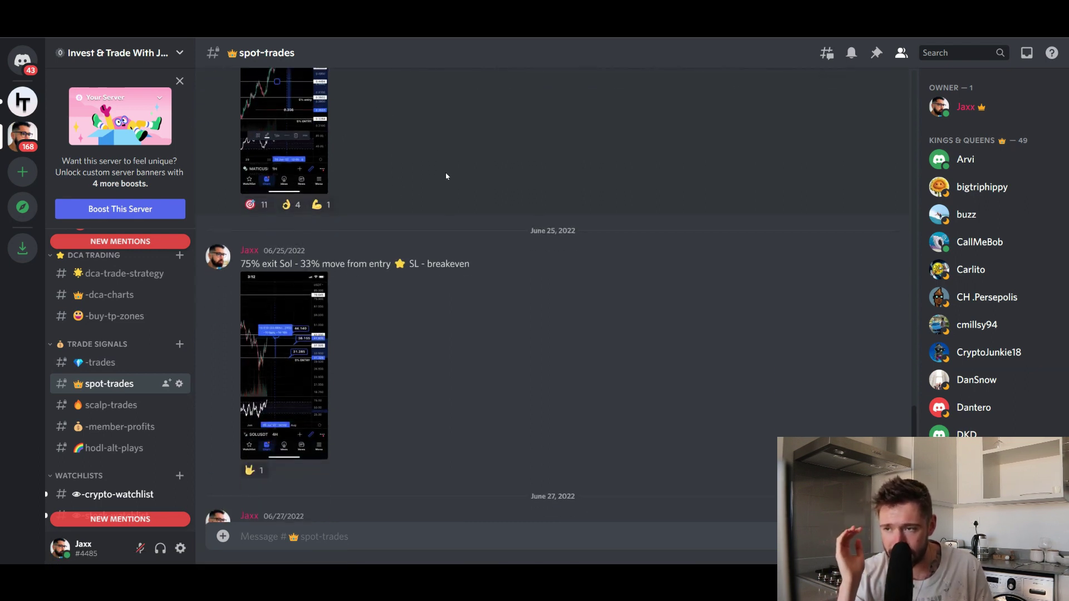
scroll(459, 213, up, 2)
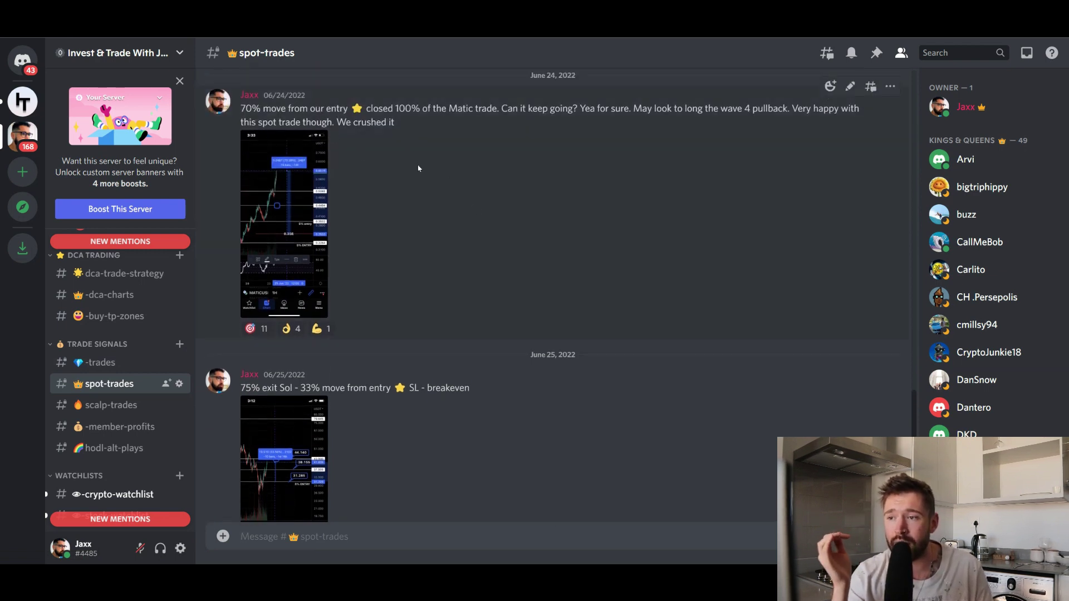
scroll(606, 261, down, 1)
scroll(412, 343, down, 1)
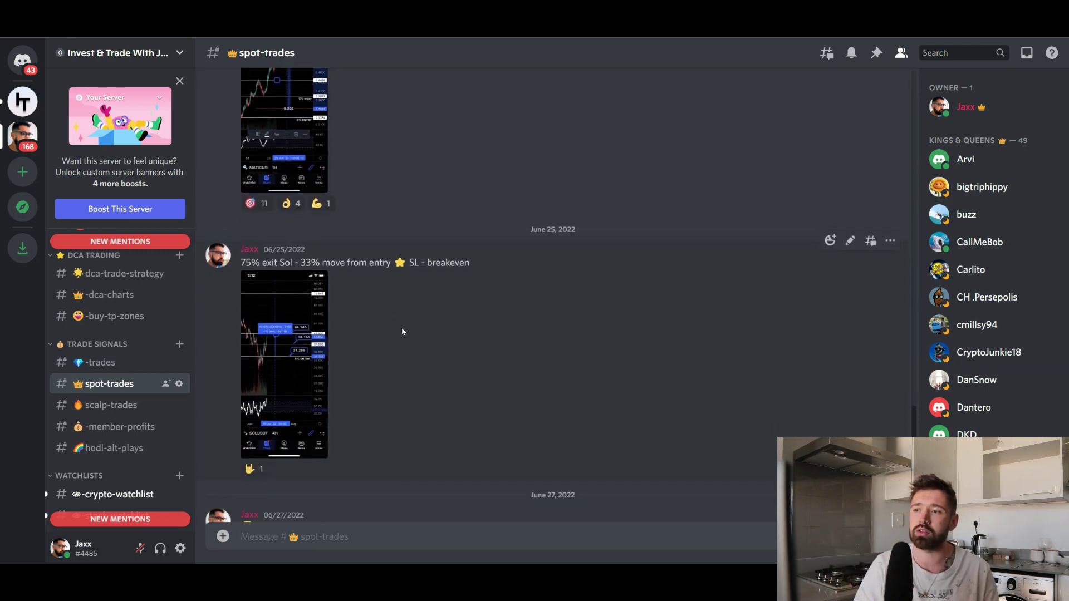
scroll(401, 332, up, 1)
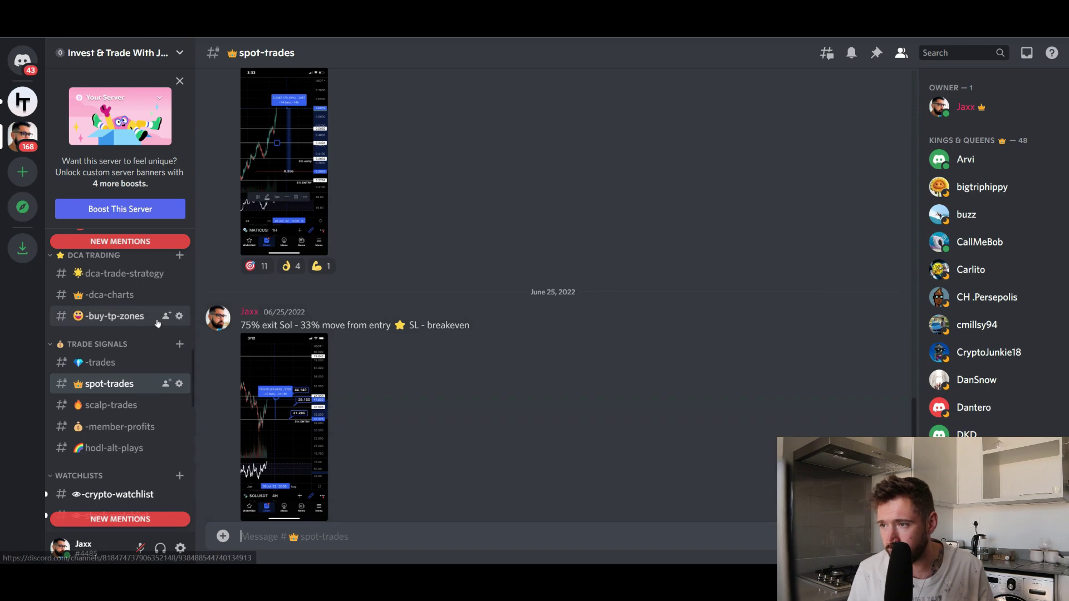
Switch to chart-channel and read the post about the golden ratio and $17.6K.
scroll(151, 312, up, 3)
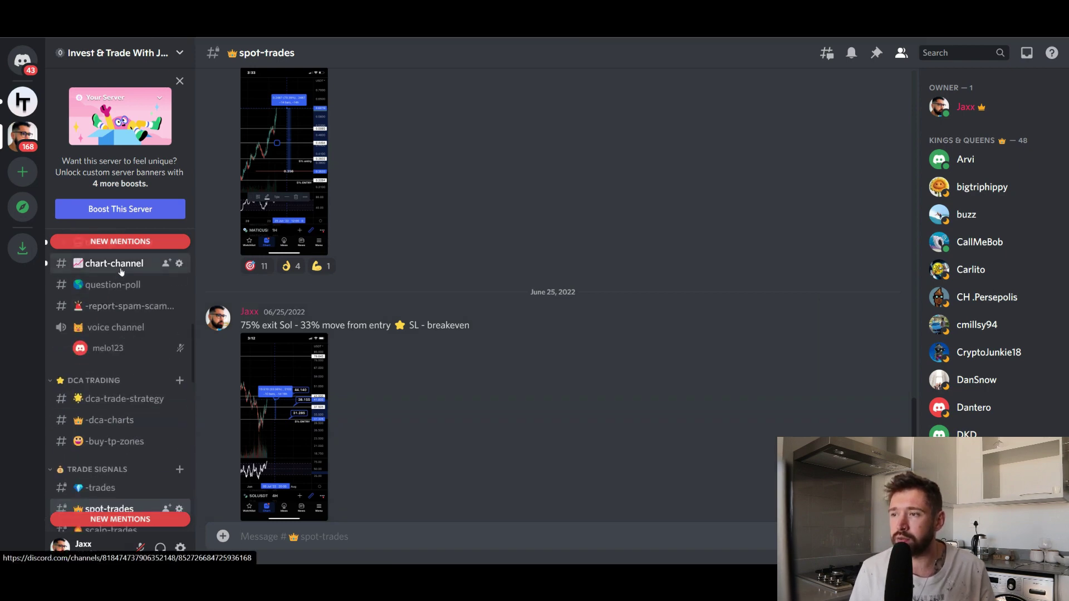
click(132, 267)
scroll(571, 269, up, 15)
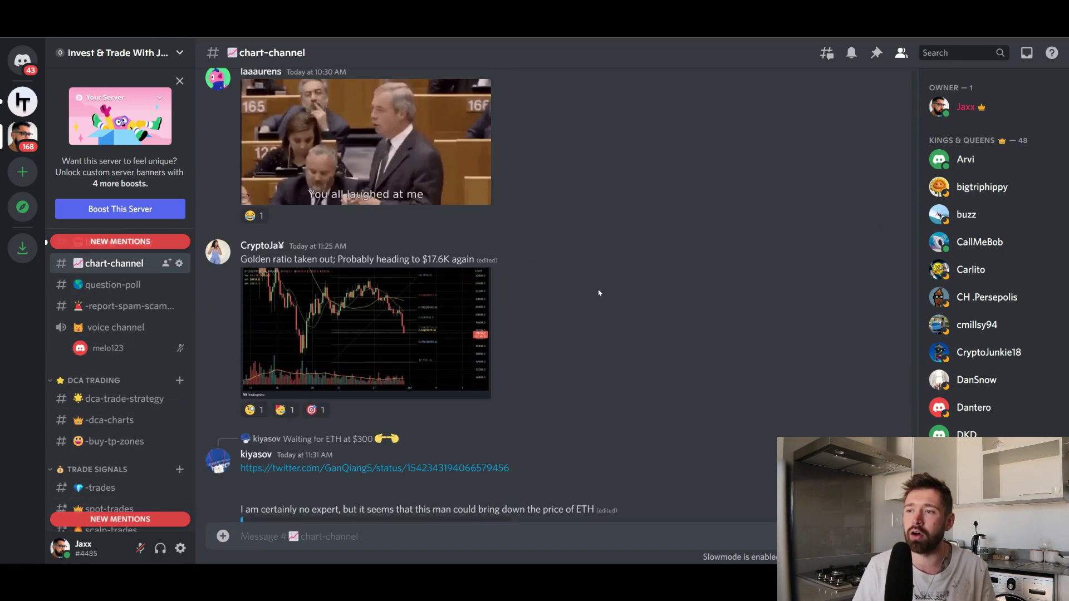